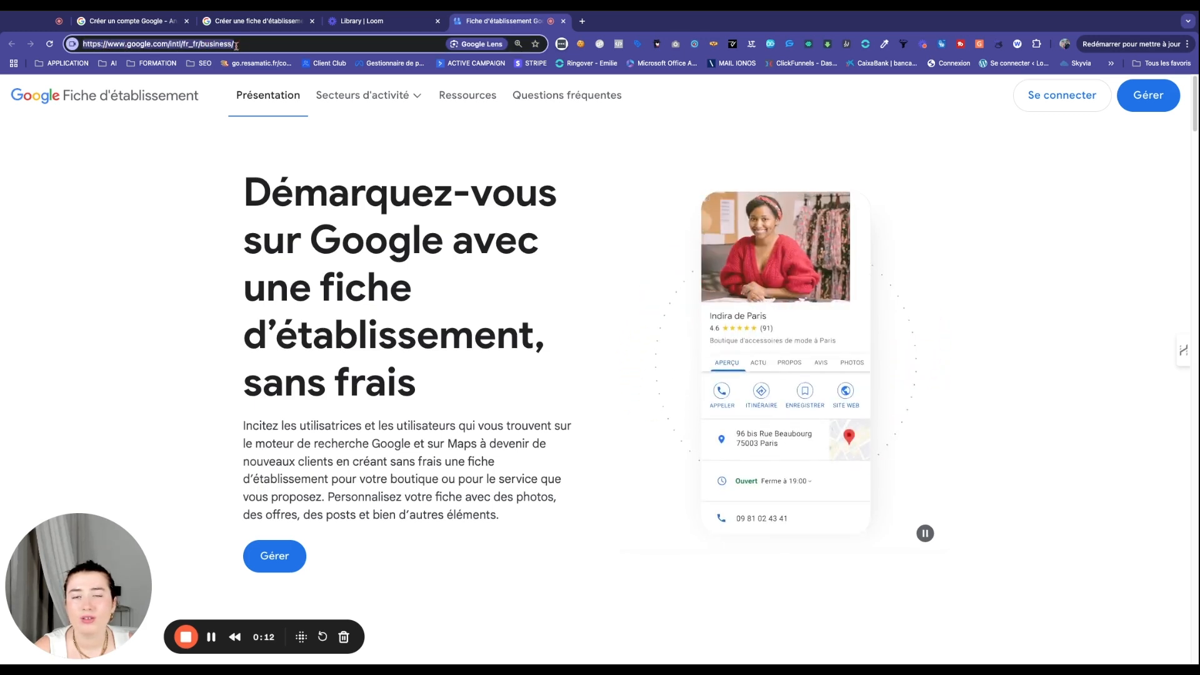
pyautogui.click(245, 44)
pyautogui.moveTo(245, 44); pyautogui.dragTo(81, 44)
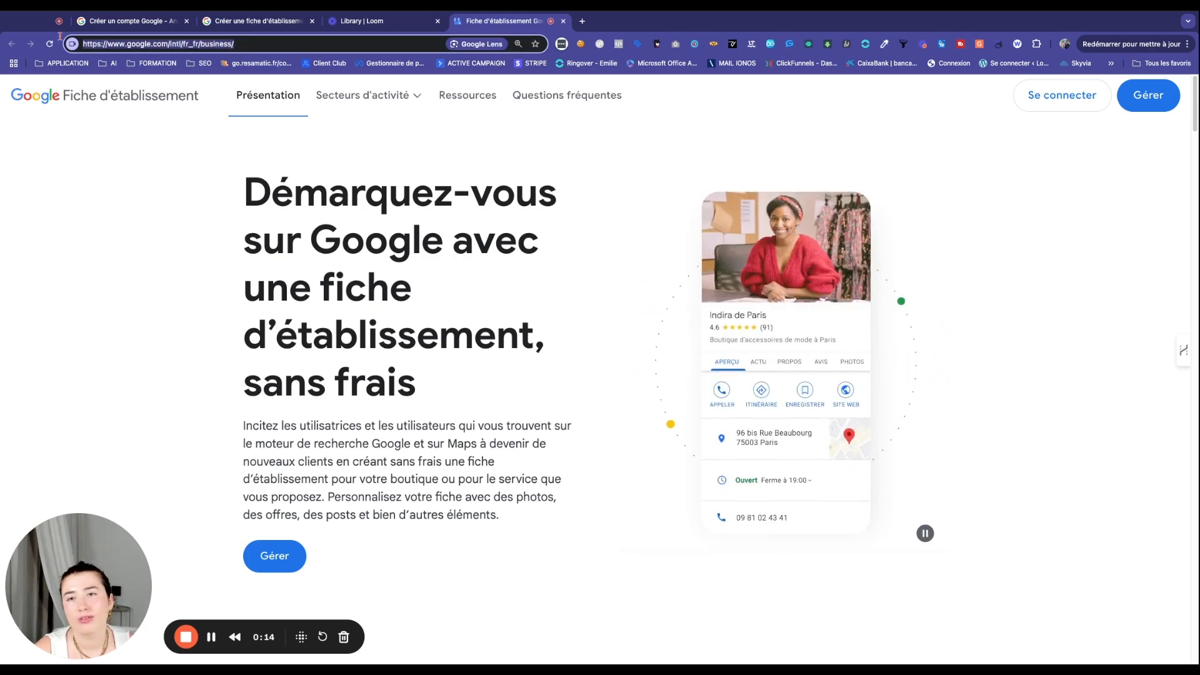
pyautogui.click(268, 25)
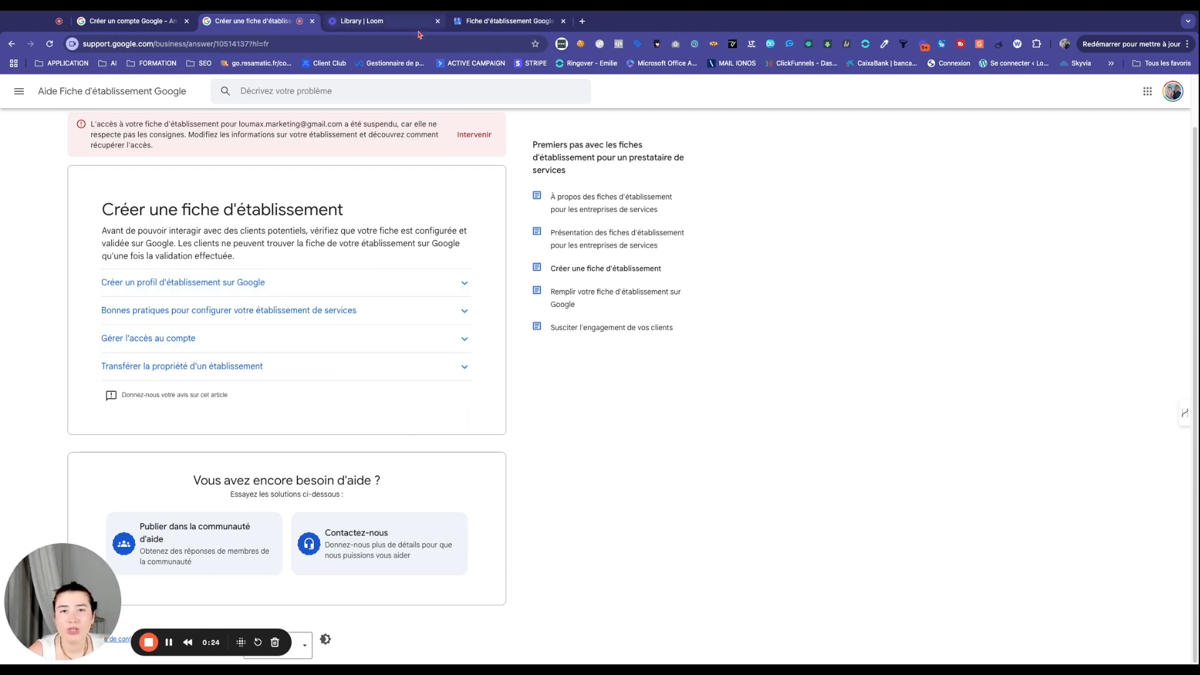
pyautogui.click(462, 28)
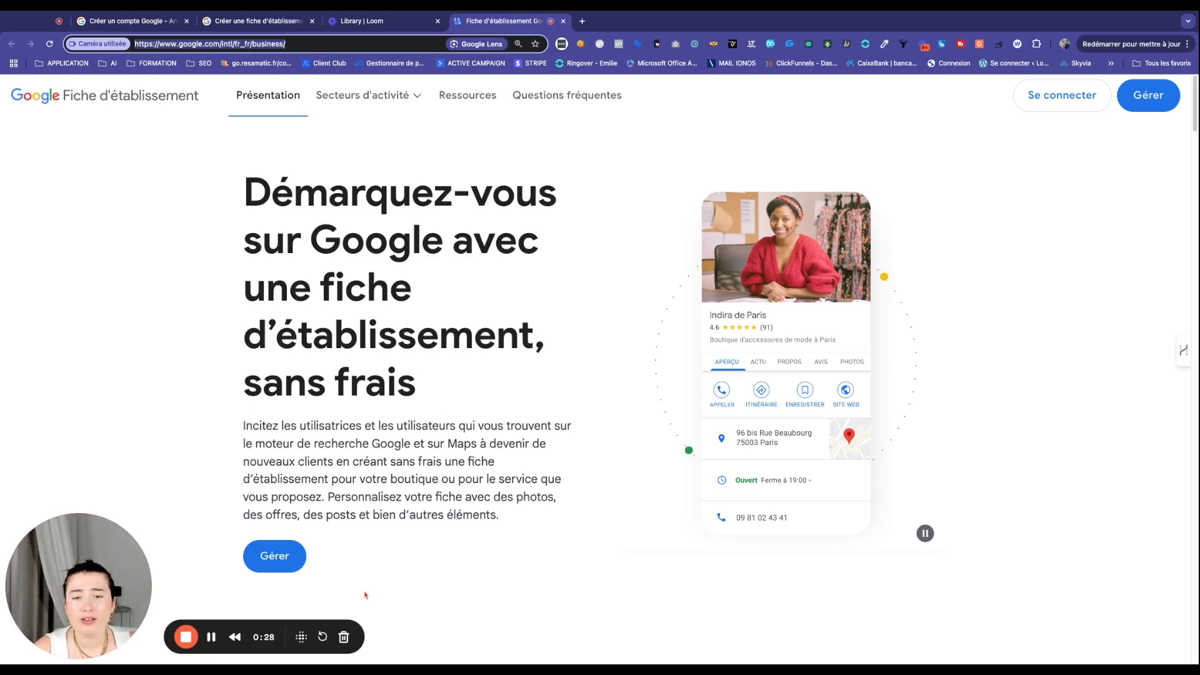
# - Start managing a Google business profile and choose to add a new establishment to Google
pyautogui.click(273, 560)
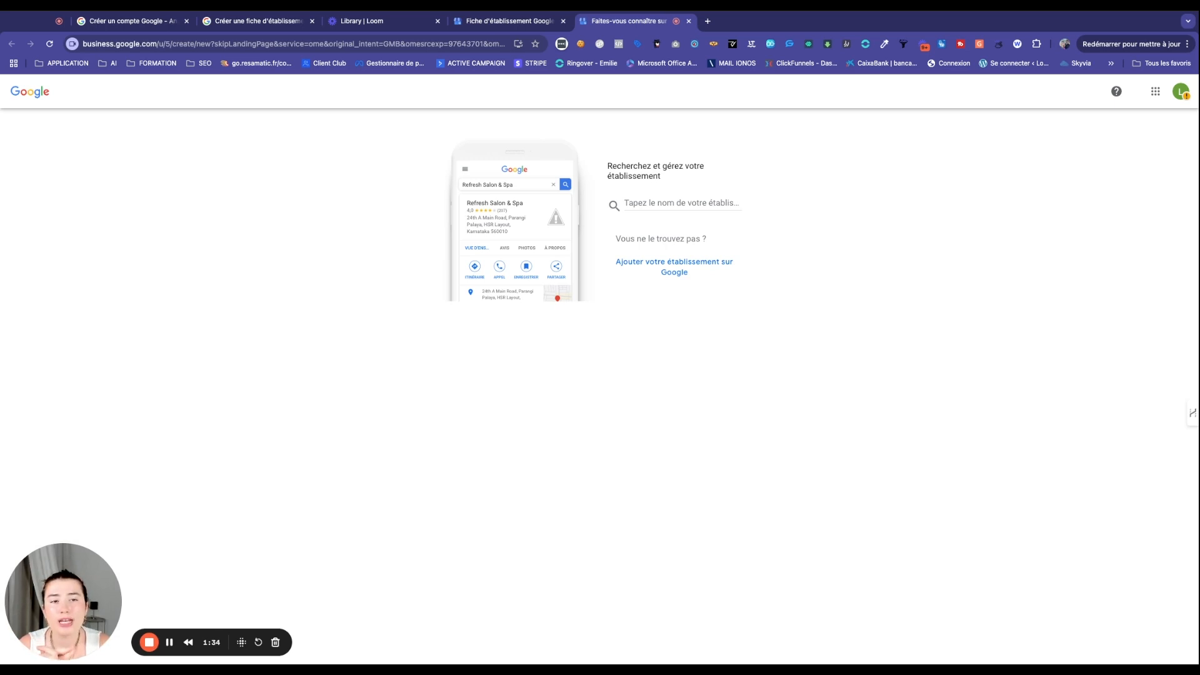
pyautogui.click(676, 260)
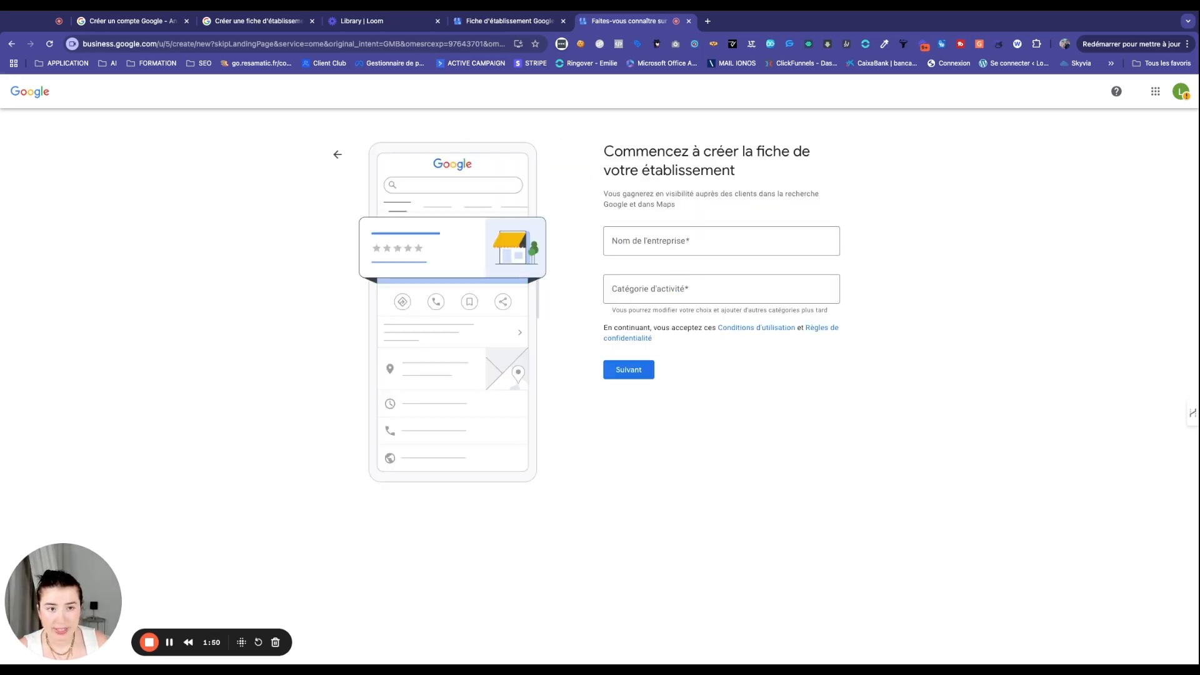
pyautogui.tripleClick(608, 149)
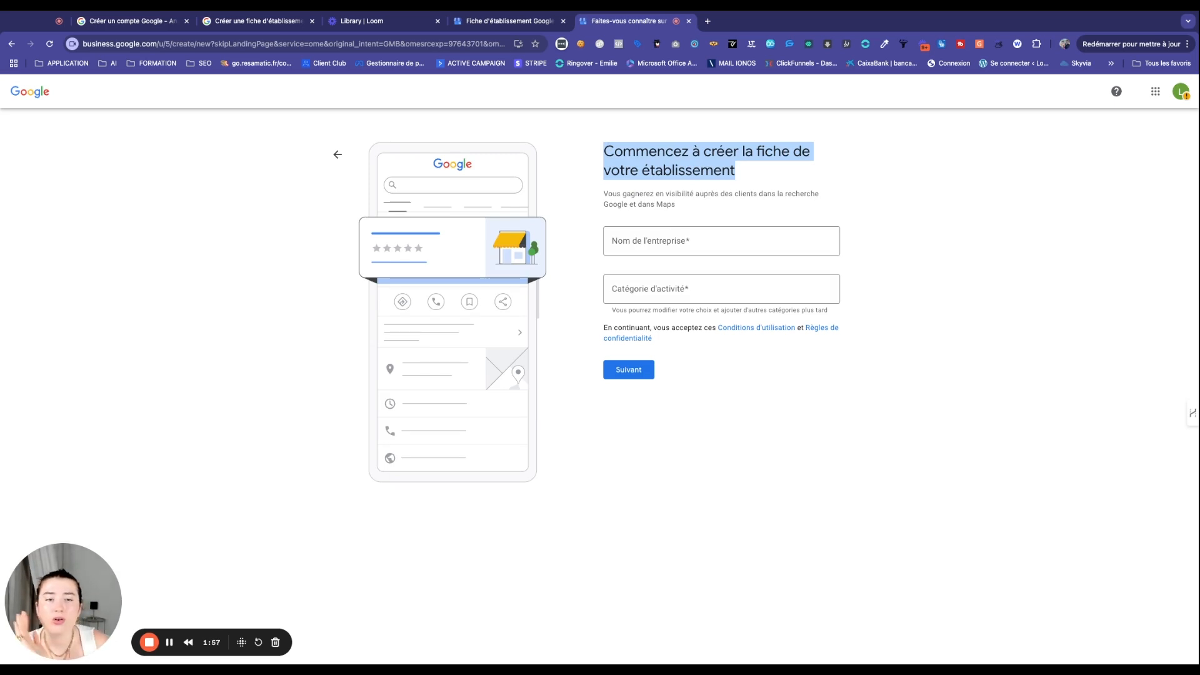
pyautogui.click(338, 155)
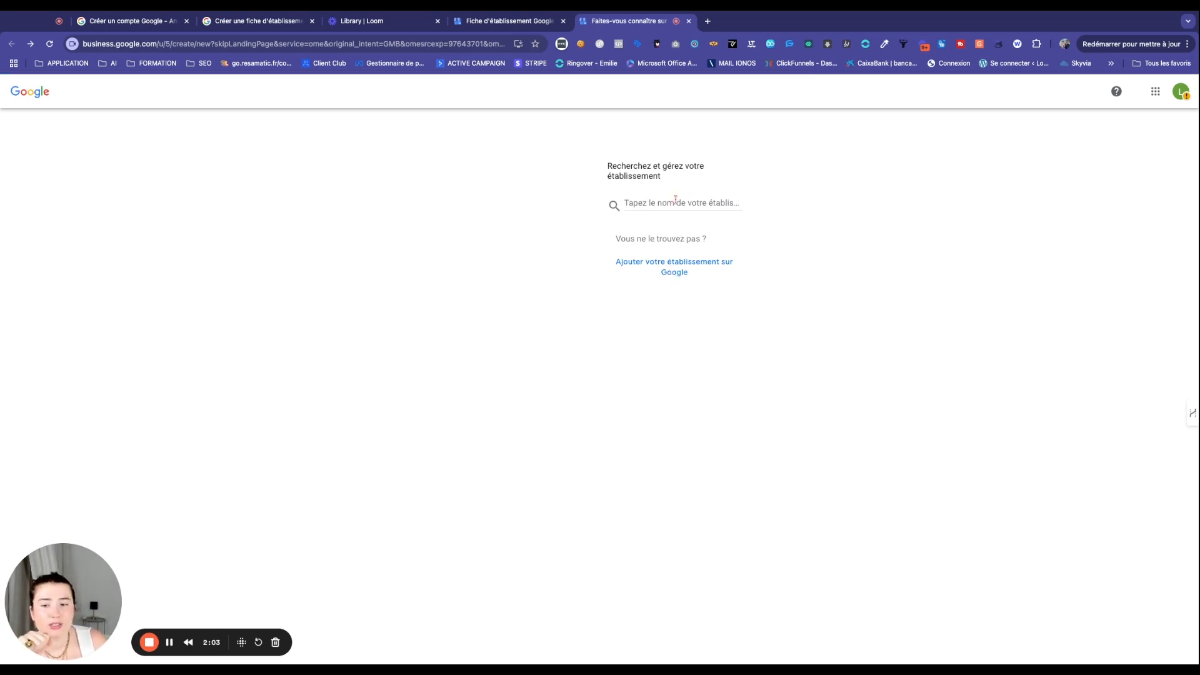
pyautogui.click(683, 263)
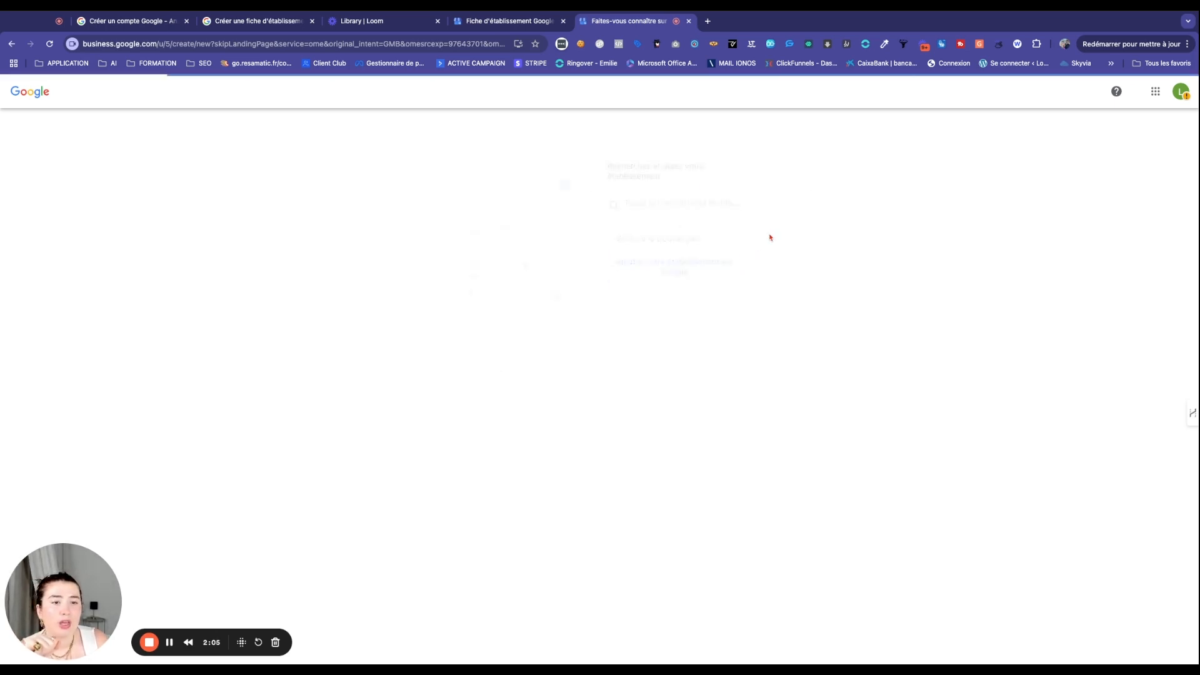
# - Enter "Coaching lou" as the business name, choose "Coach particulier" as the activity category, and continue
pyautogui.click(750, 237)
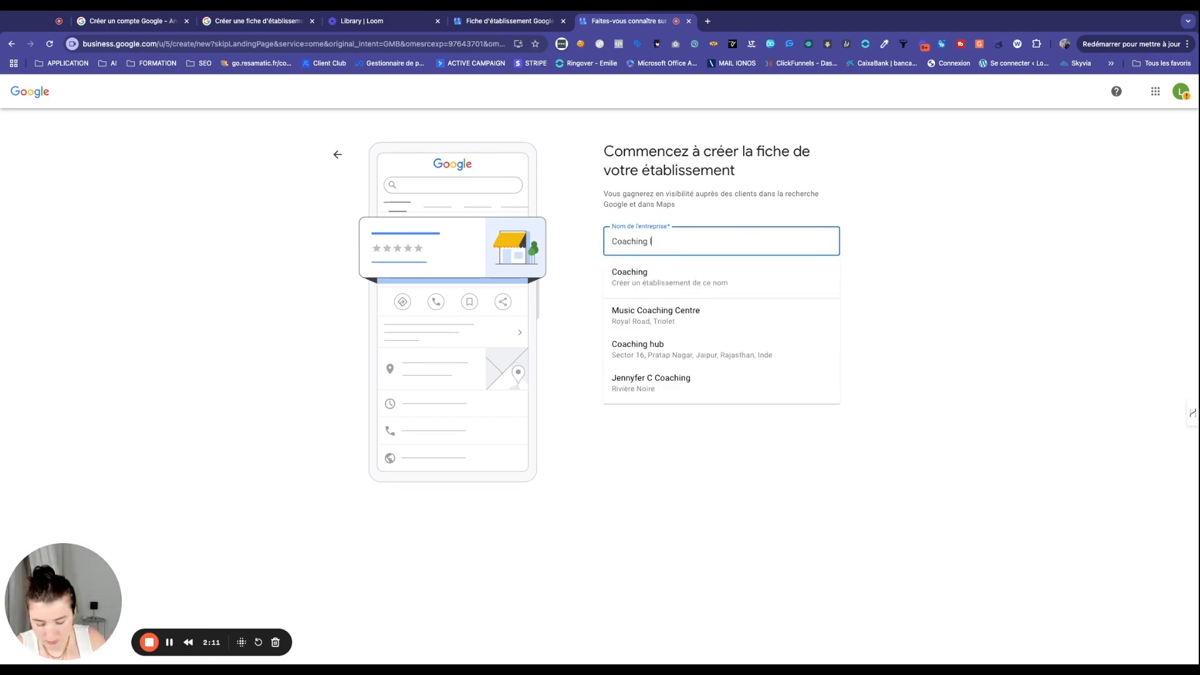
pyautogui.write('lou')
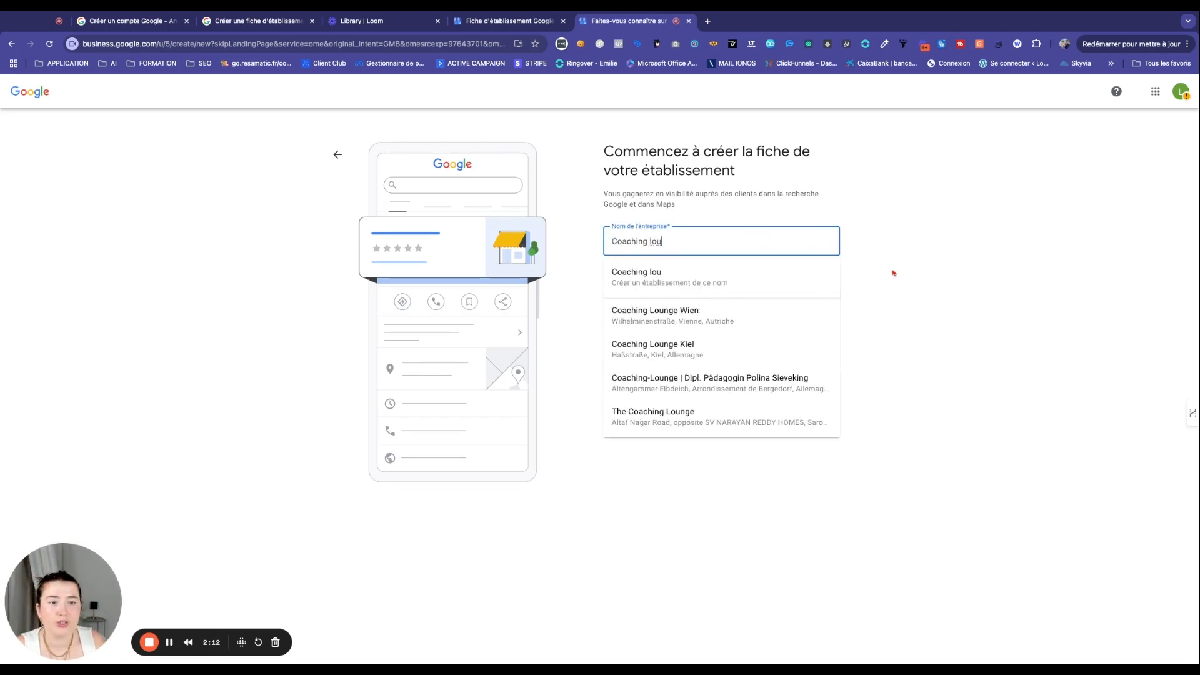
pyautogui.click(741, 291)
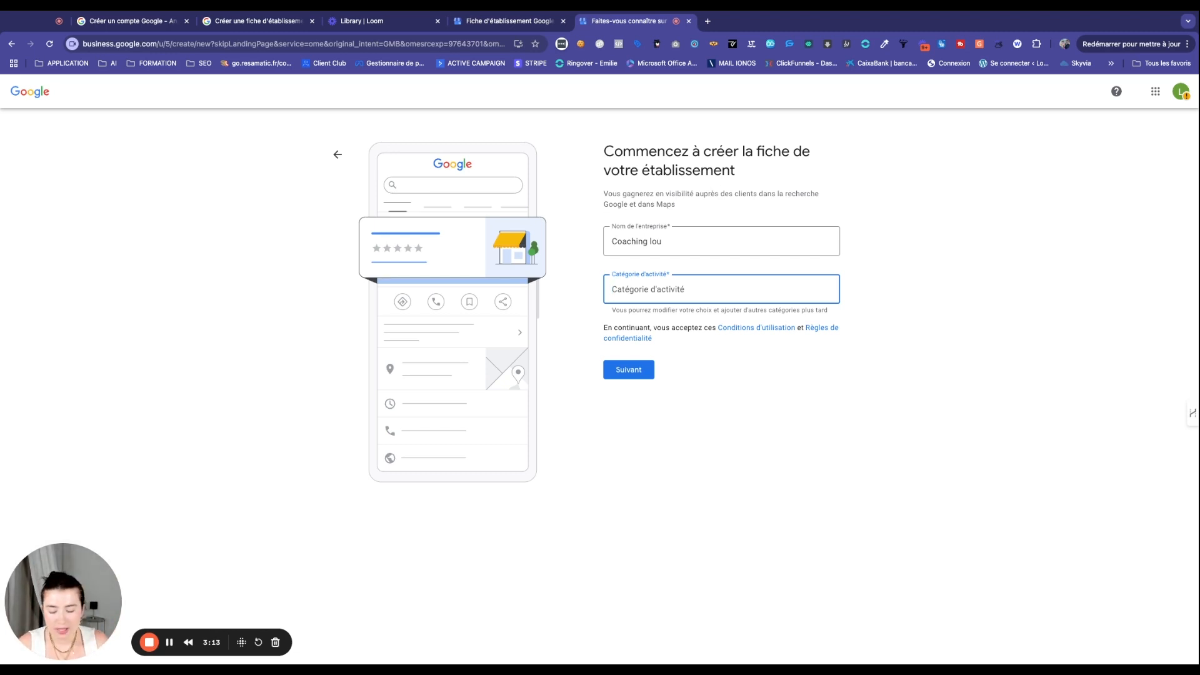
pyautogui.write('coach')
pyautogui.click(732, 351)
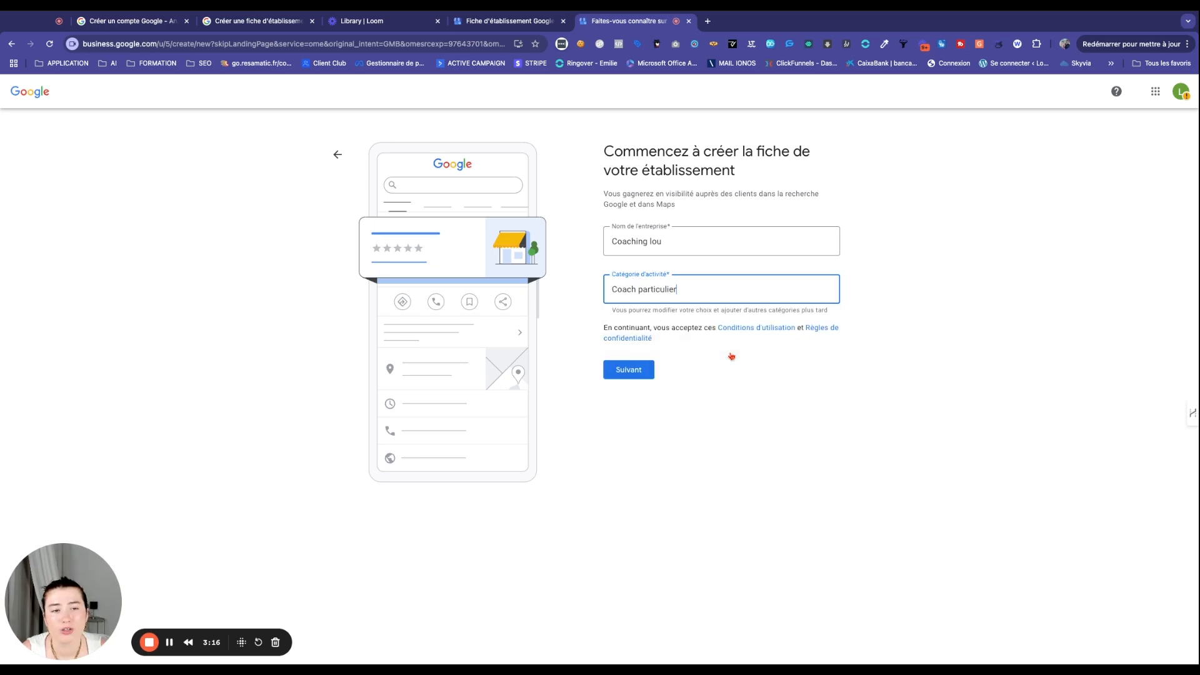
pyautogui.click(613, 374)
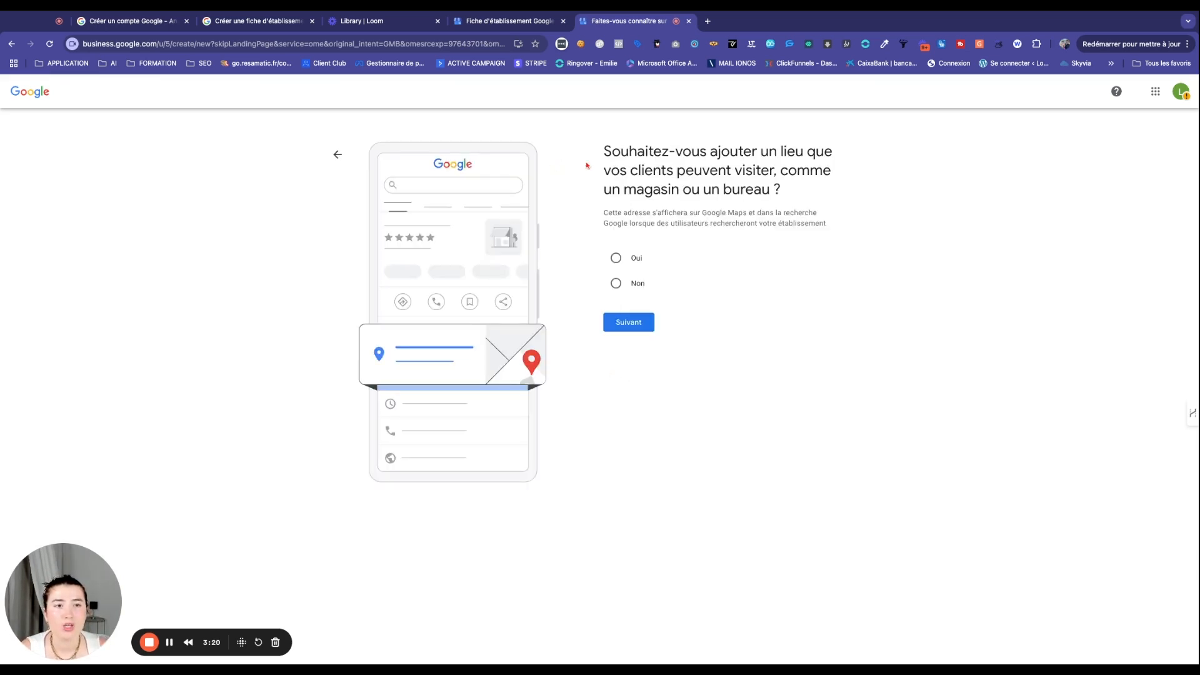
# - Answer "Oui" to adding a location that customers can visit, and continue
pyautogui.moveTo(601, 153)
pyautogui.mouseDown()
pyautogui.moveTo(832, 172)
pyautogui.moveTo(781, 189)
pyautogui.mouseUp()
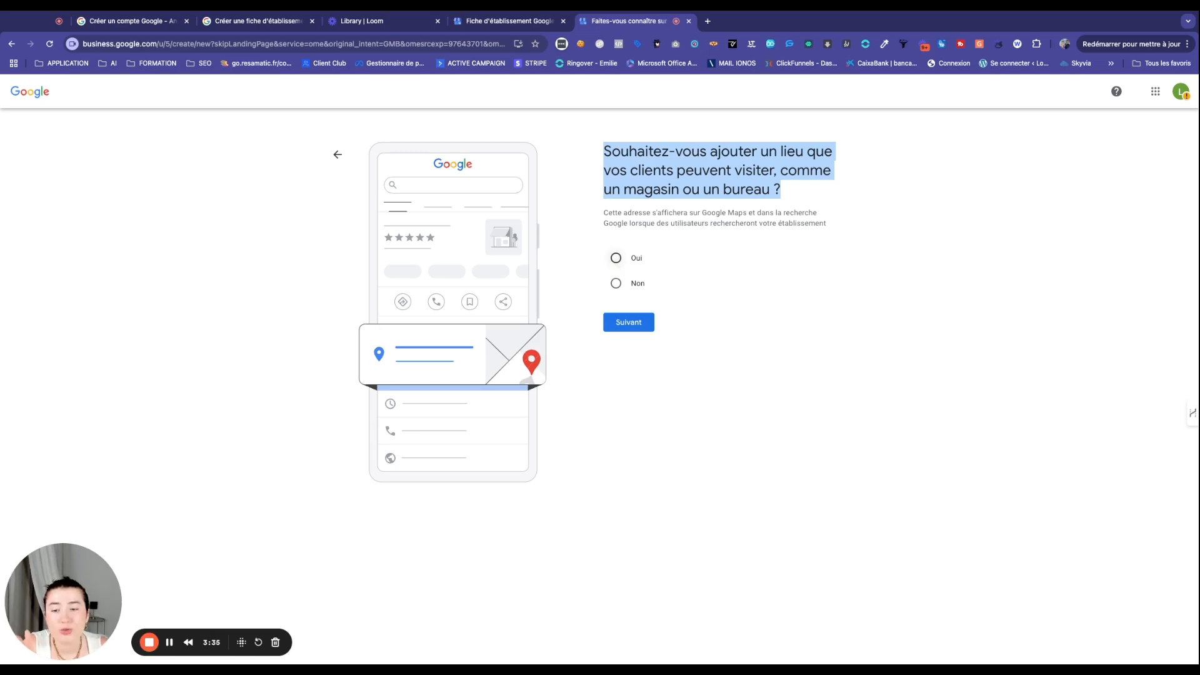
pyautogui.click(616, 257)
pyautogui.click(630, 322)
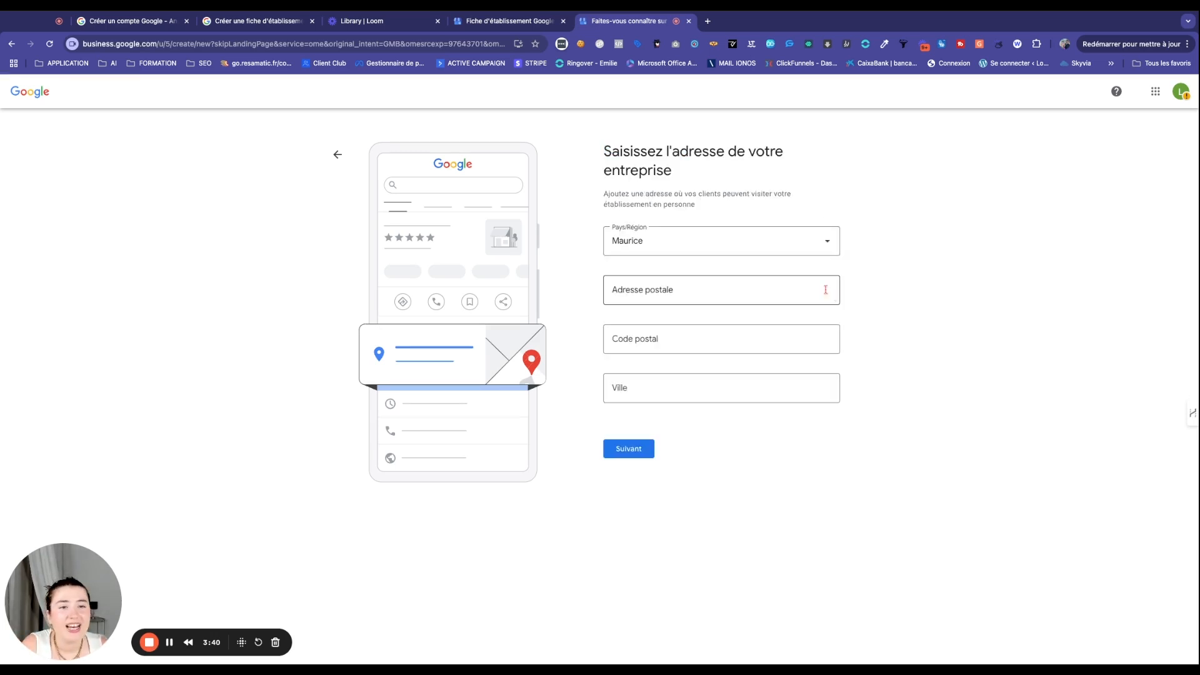
# - Fill in the business's postal address and choose "Aucun de ceux-ci" for the suggested existing establishments
pyautogui.click(742, 285)
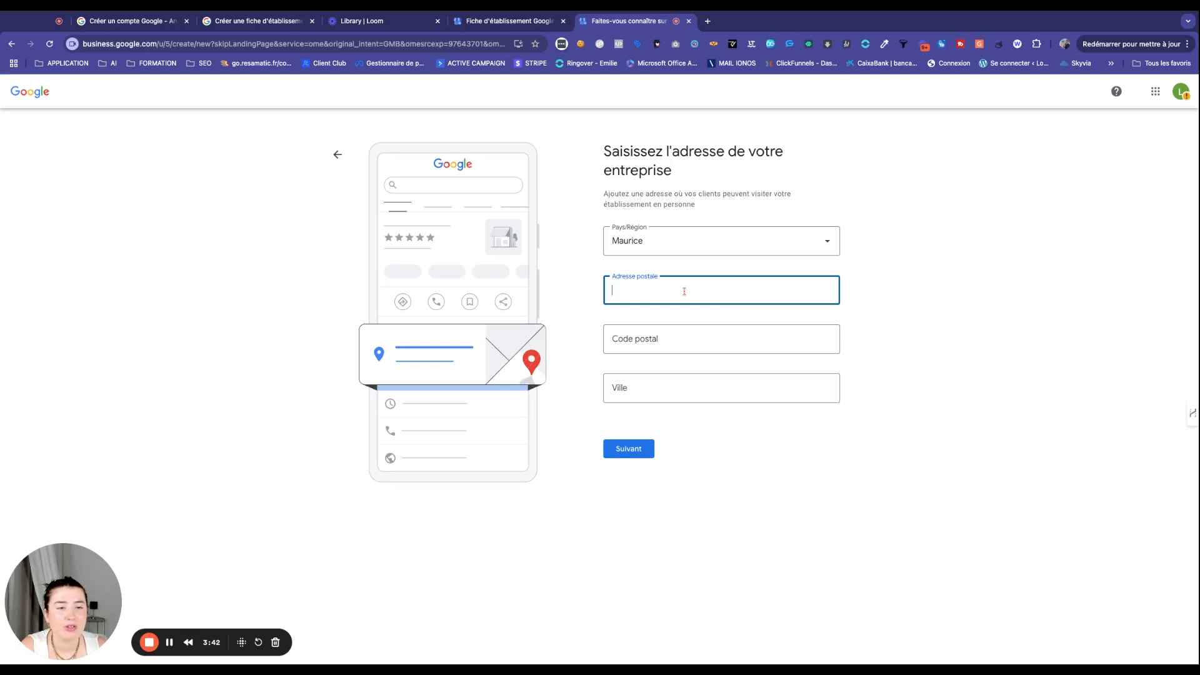
pyautogui.click(704, 350)
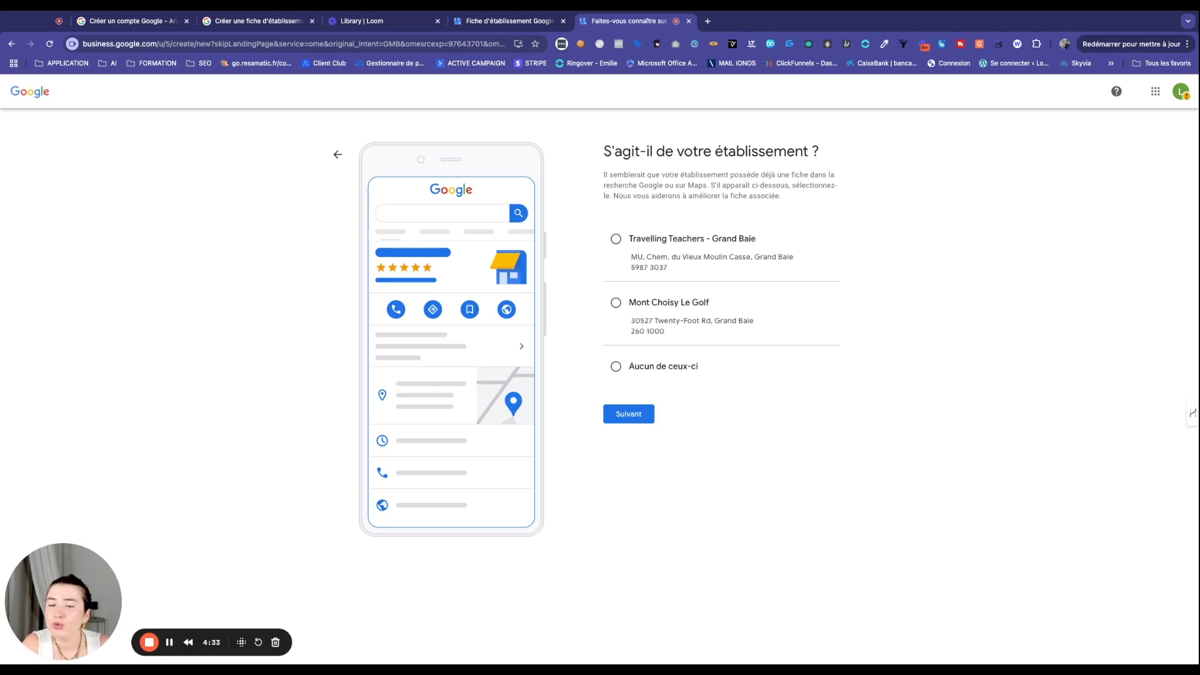
pyautogui.click(615, 367)
pyautogui.click(631, 418)
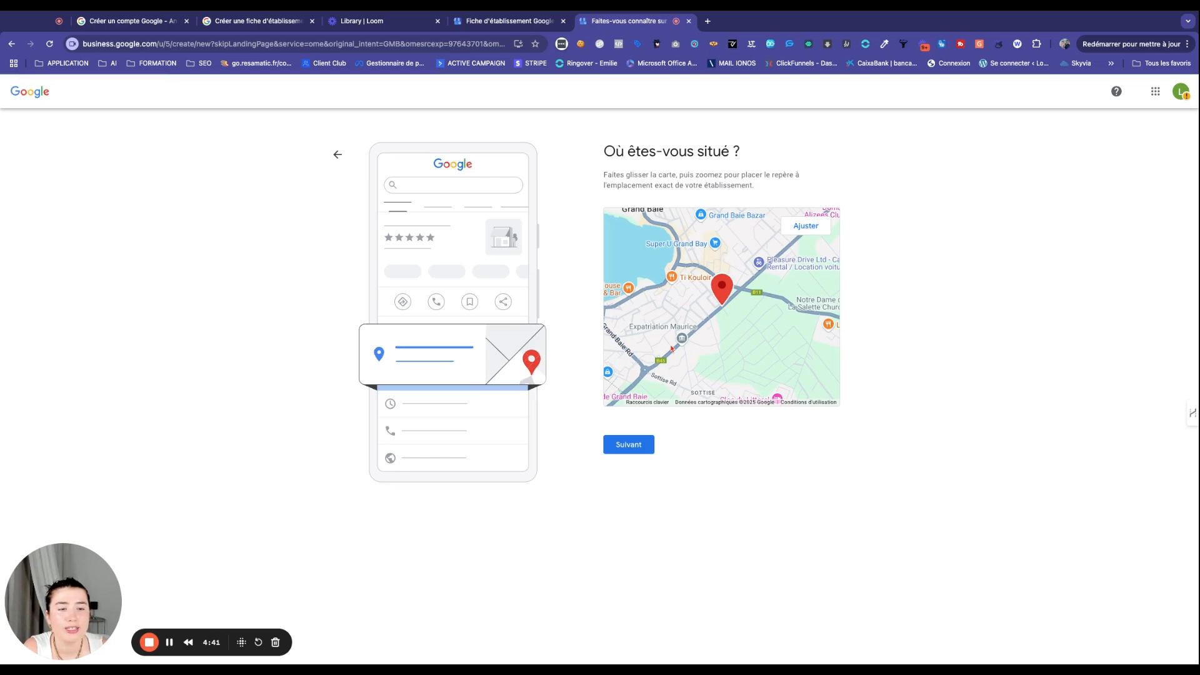
# - Adjust the location map so the marker sits slightly southwest of its starting point, and continue
pyautogui.click(805, 226)
pyautogui.moveTo(752, 292); pyautogui.dragTo(778, 263)
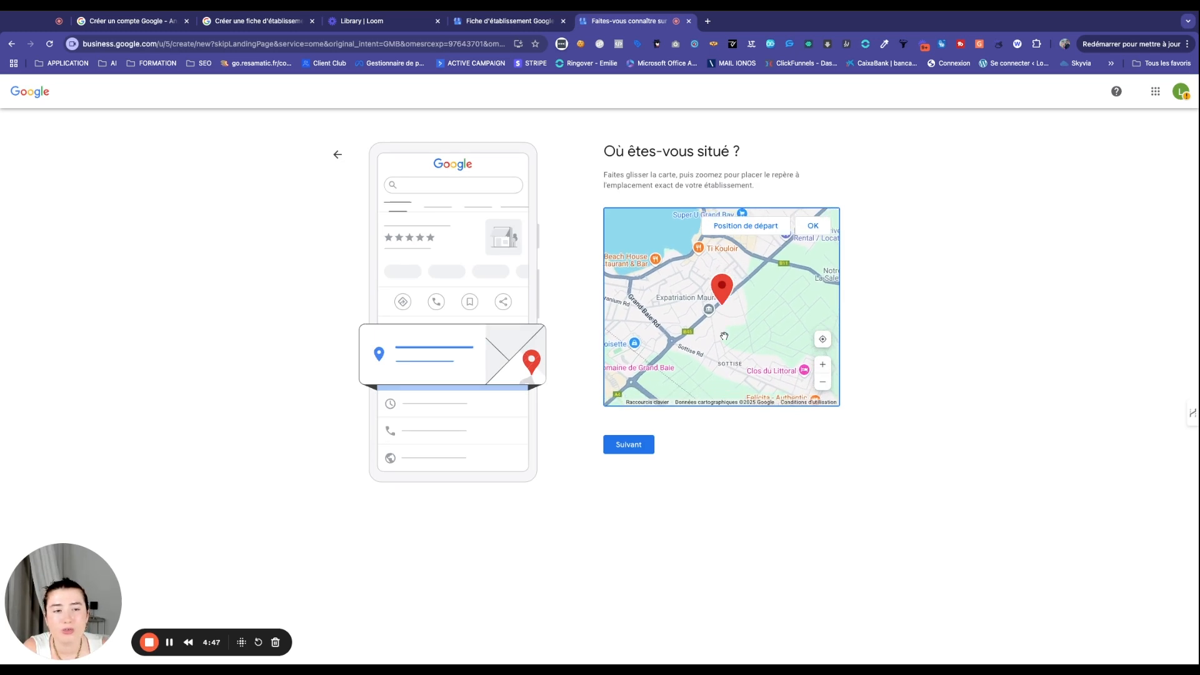
pyautogui.moveTo(723, 336); pyautogui.dragTo(727, 338)
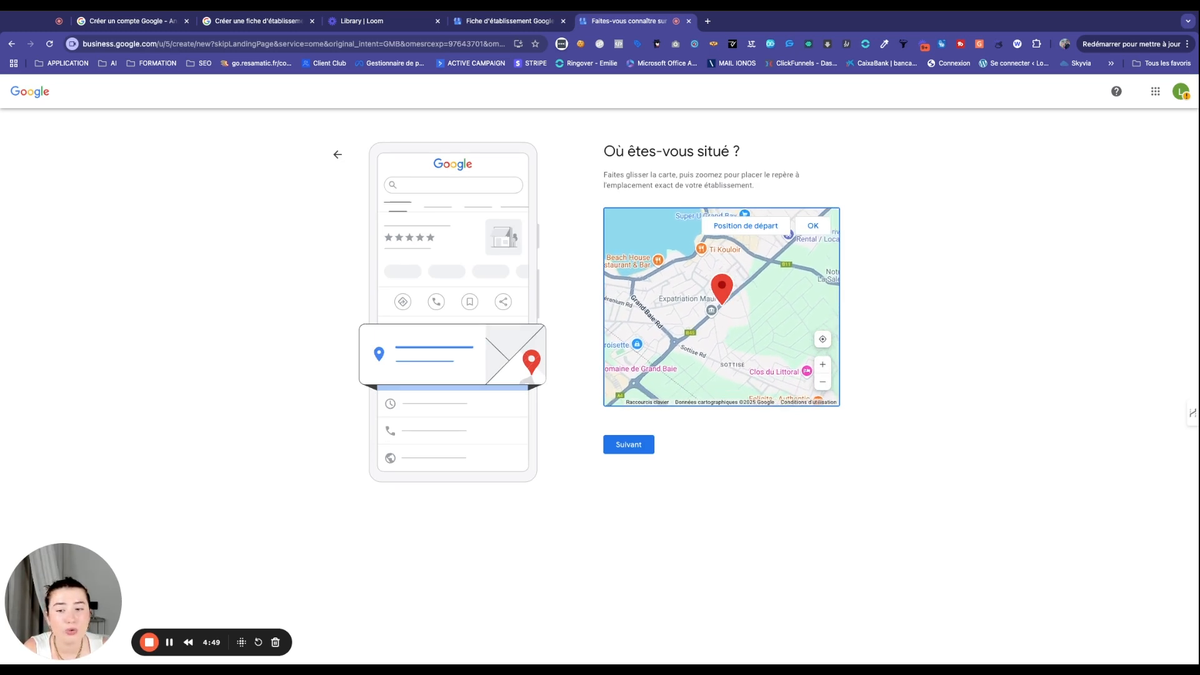
pyautogui.click(644, 440)
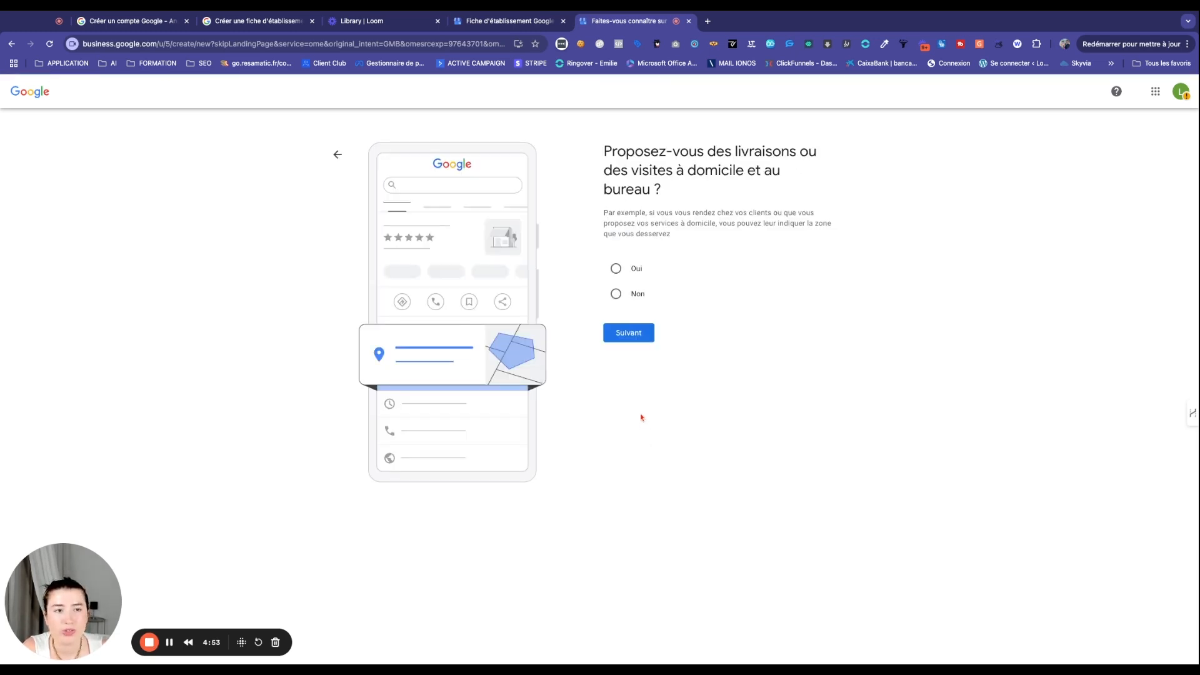
# - Answer "Non" to offering deliveries or home and office visits, and continue
pyautogui.moveTo(650, 170); pyautogui.dragTo(603, 152)
pyautogui.tripleClick(604, 152)
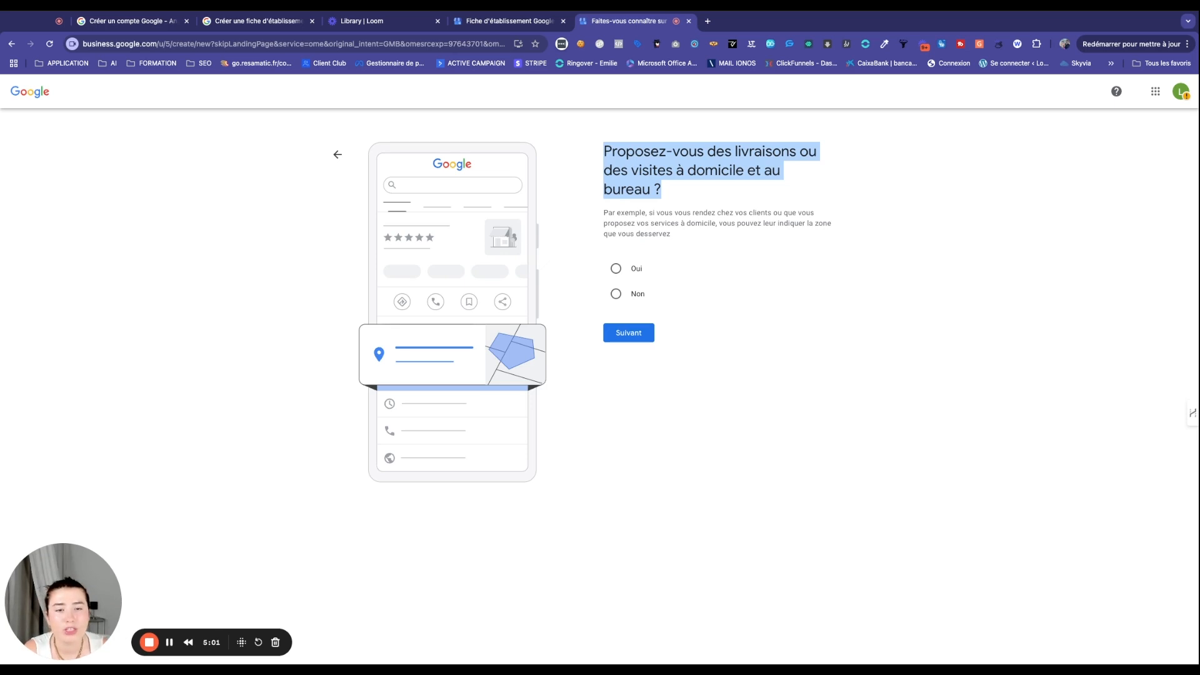
pyautogui.click(618, 295)
pyautogui.click(629, 332)
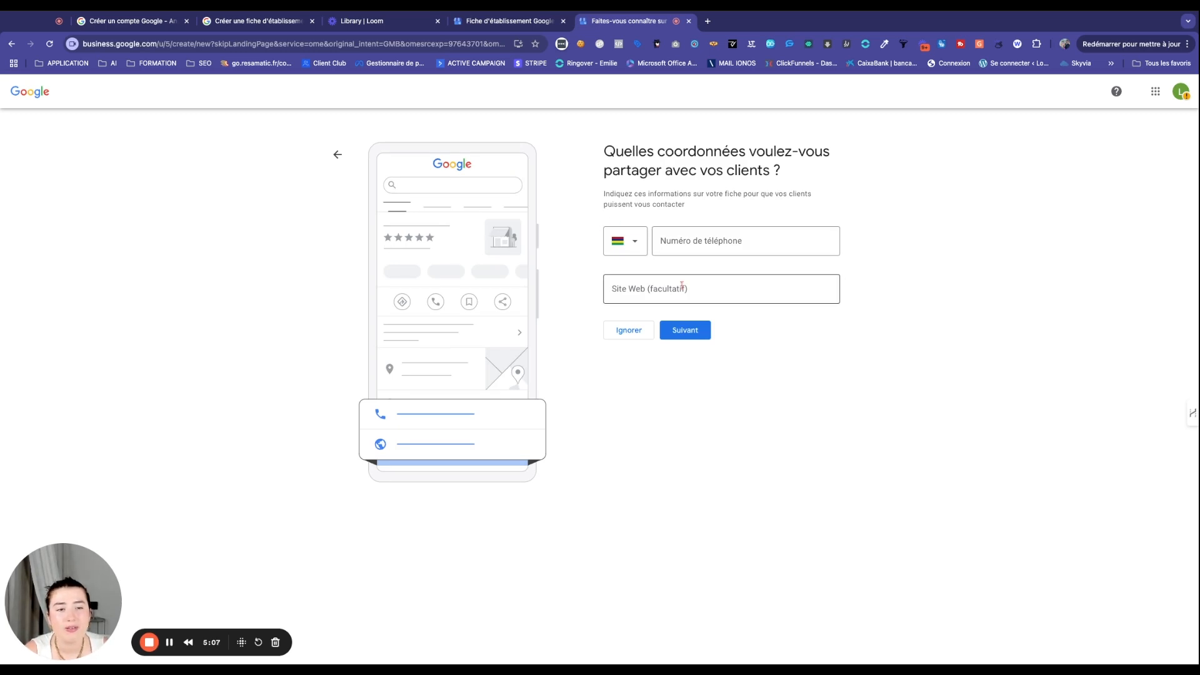
# - Skip the customer contact details and accept receiving alerts, notifications and tips about the establishment
pyautogui.click(708, 231)
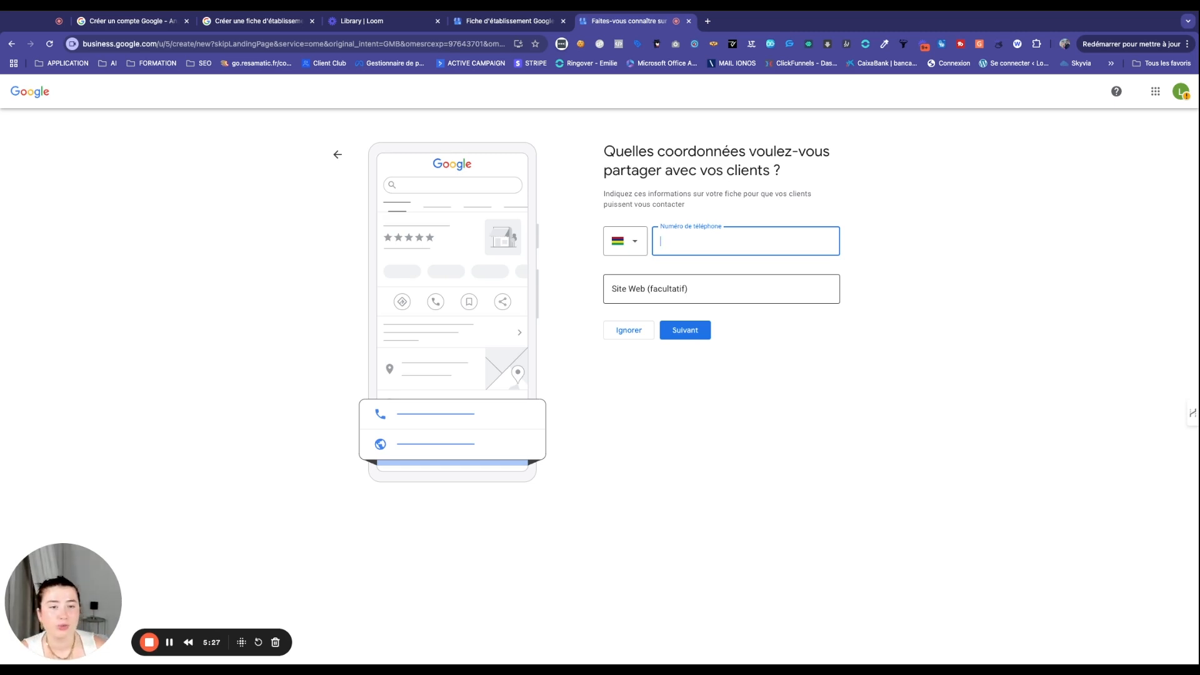
pyautogui.click(629, 330)
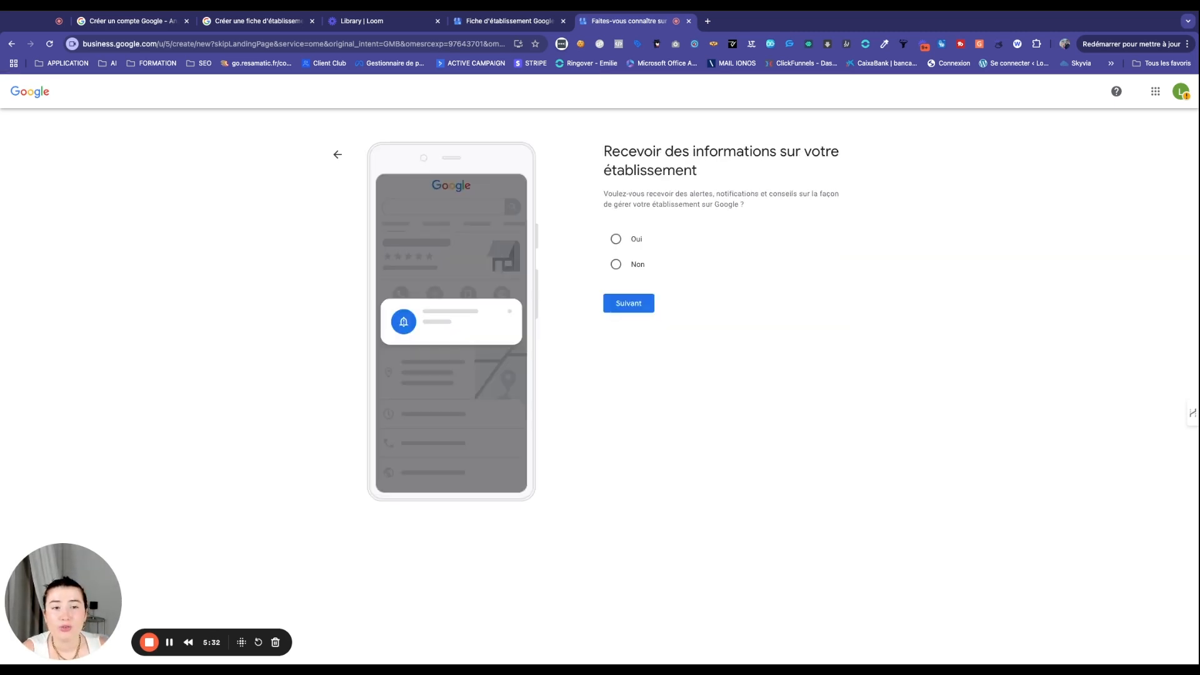
pyautogui.click(615, 239)
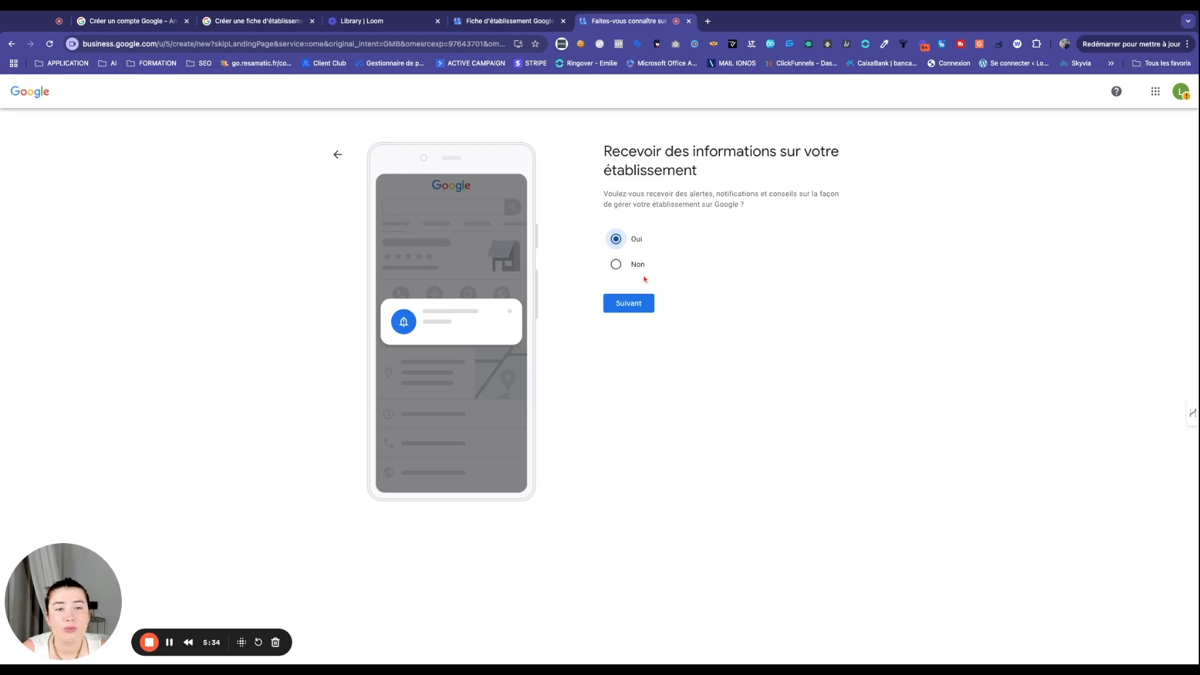
pyautogui.click(644, 306)
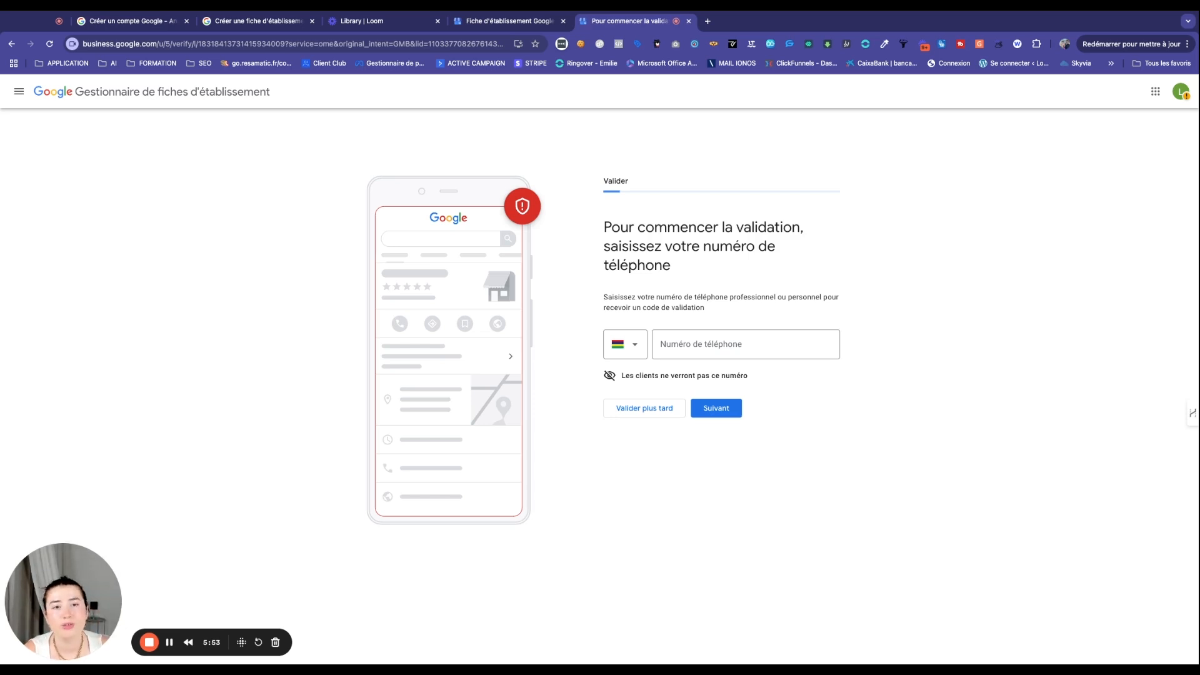
# - Postpone the profile's phone number validation
pyautogui.doubleClick(600, 179)
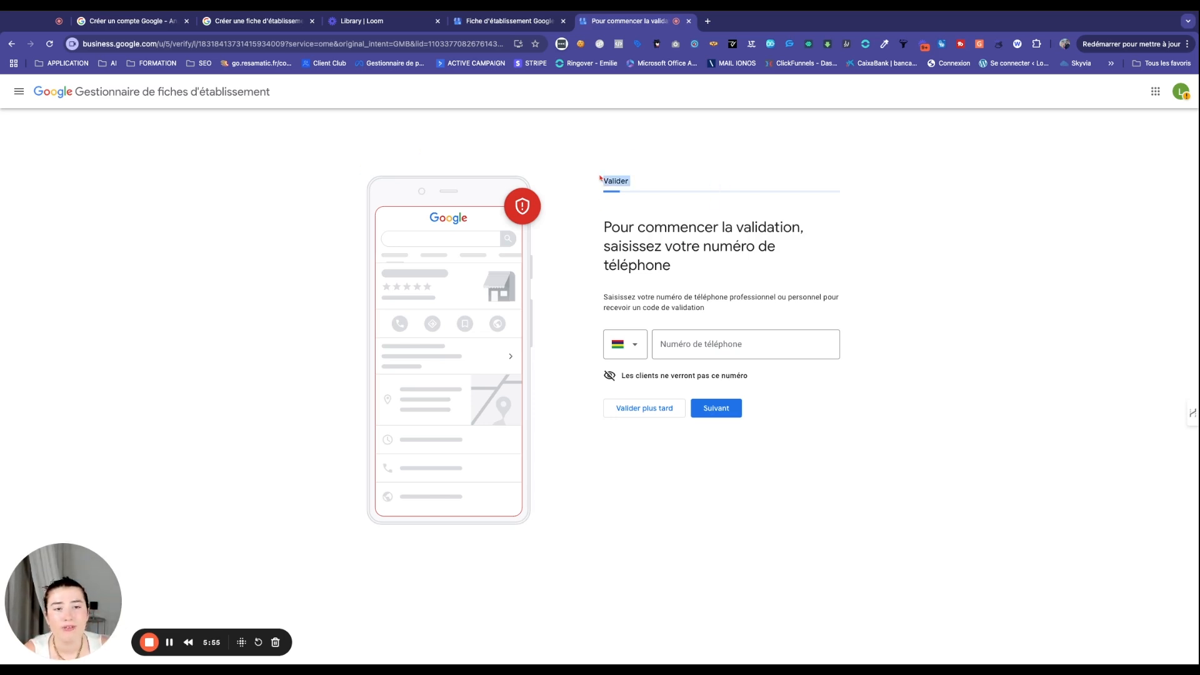
pyautogui.tripleClick(596, 228)
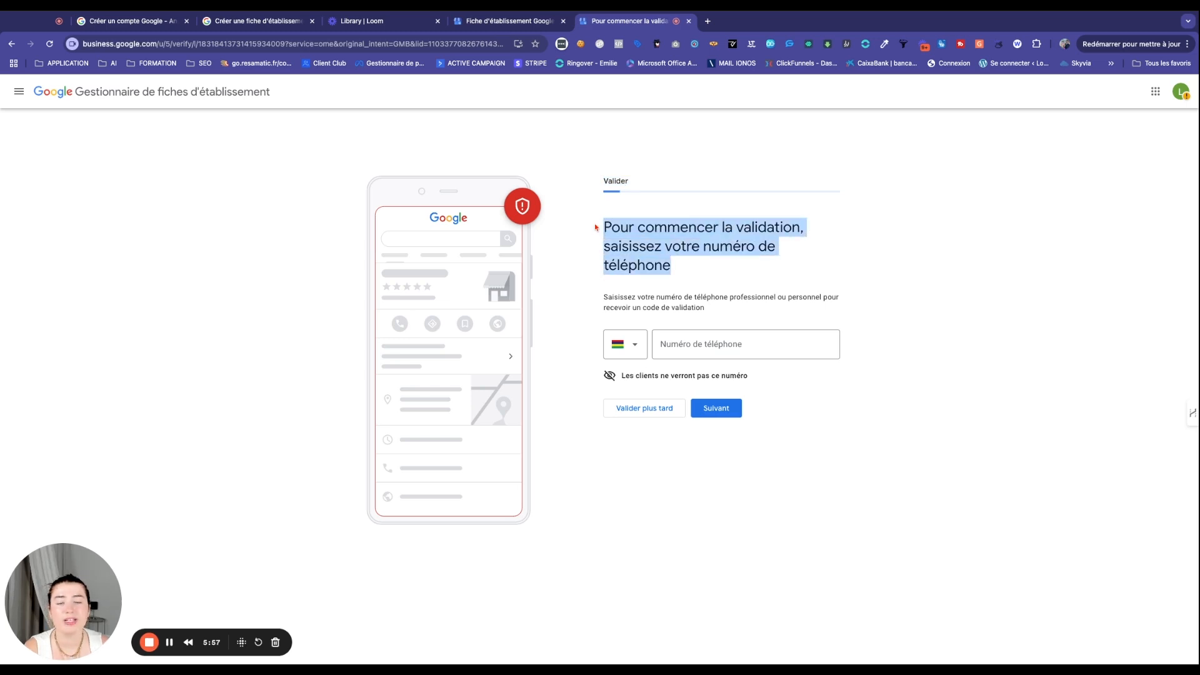
pyautogui.click(645, 409)
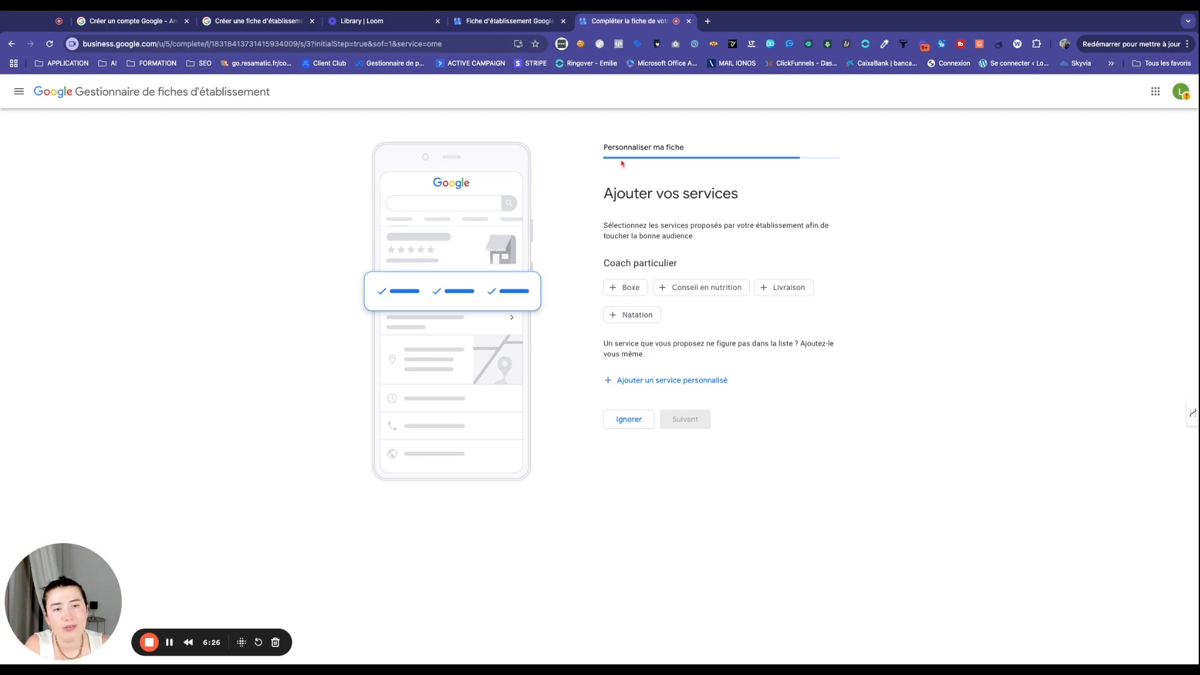
# - Skip adding services for the "Coach particulier" category
pyautogui.tripleClick(604, 146)
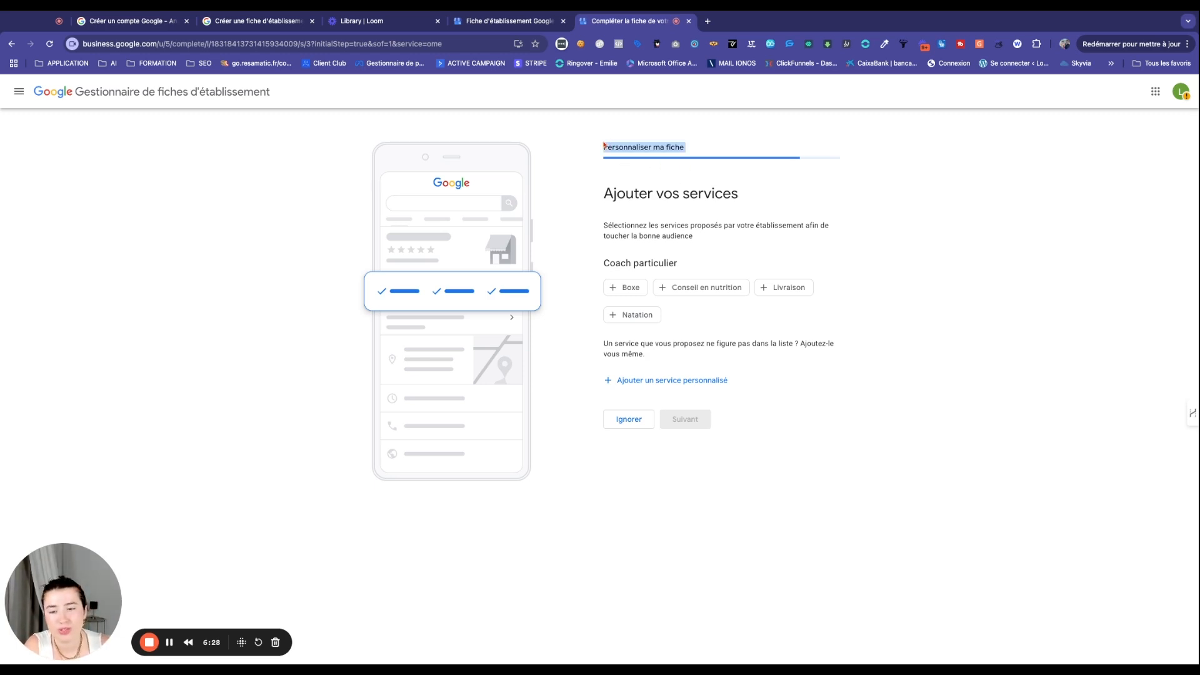
pyautogui.click(803, 234)
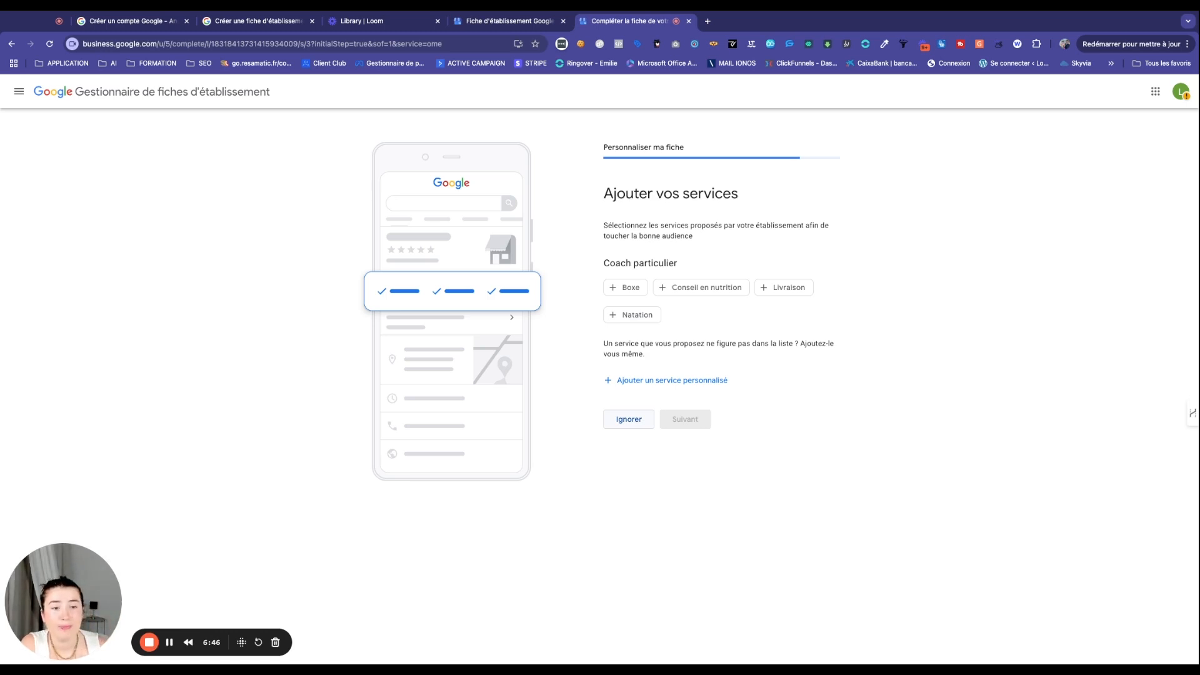
pyautogui.click(637, 423)
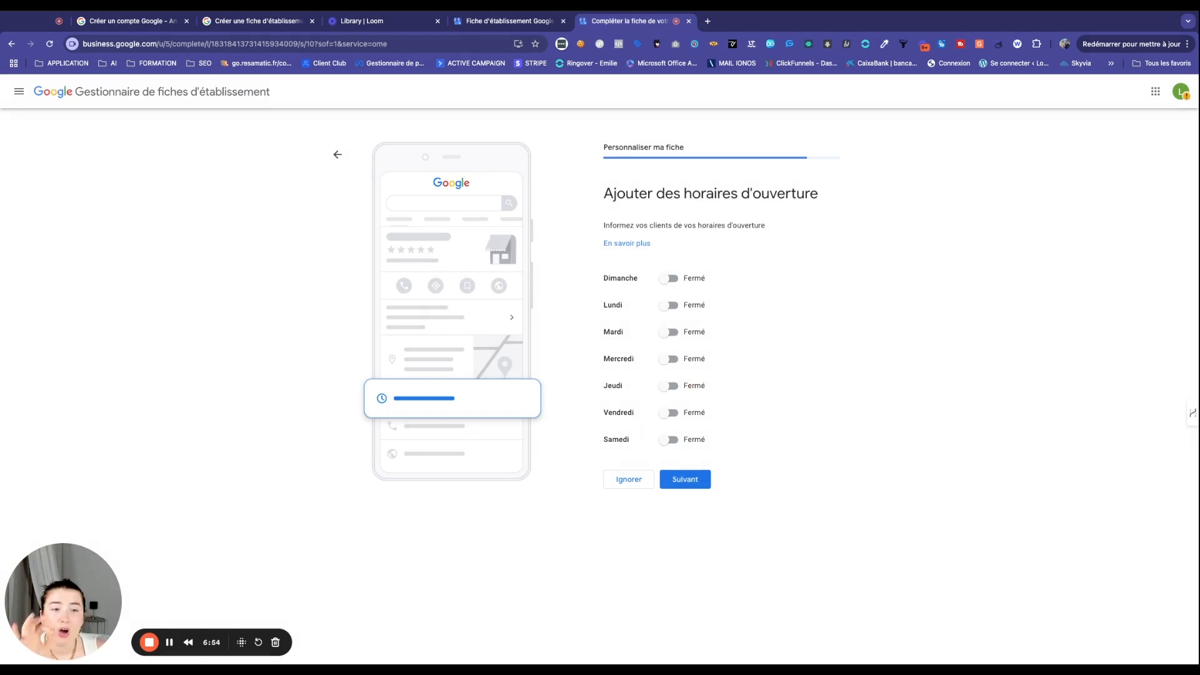
pyautogui.click(669, 278)
pyautogui.click(671, 296)
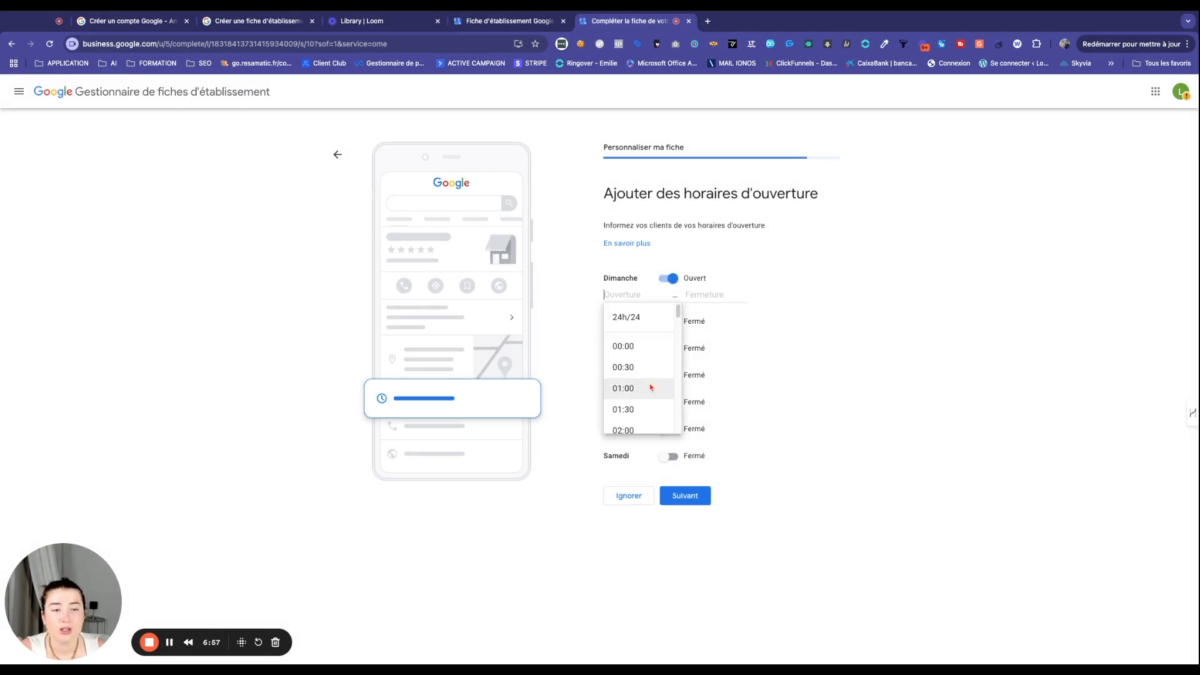
pyautogui.click(785, 322)
pyautogui.click(668, 280)
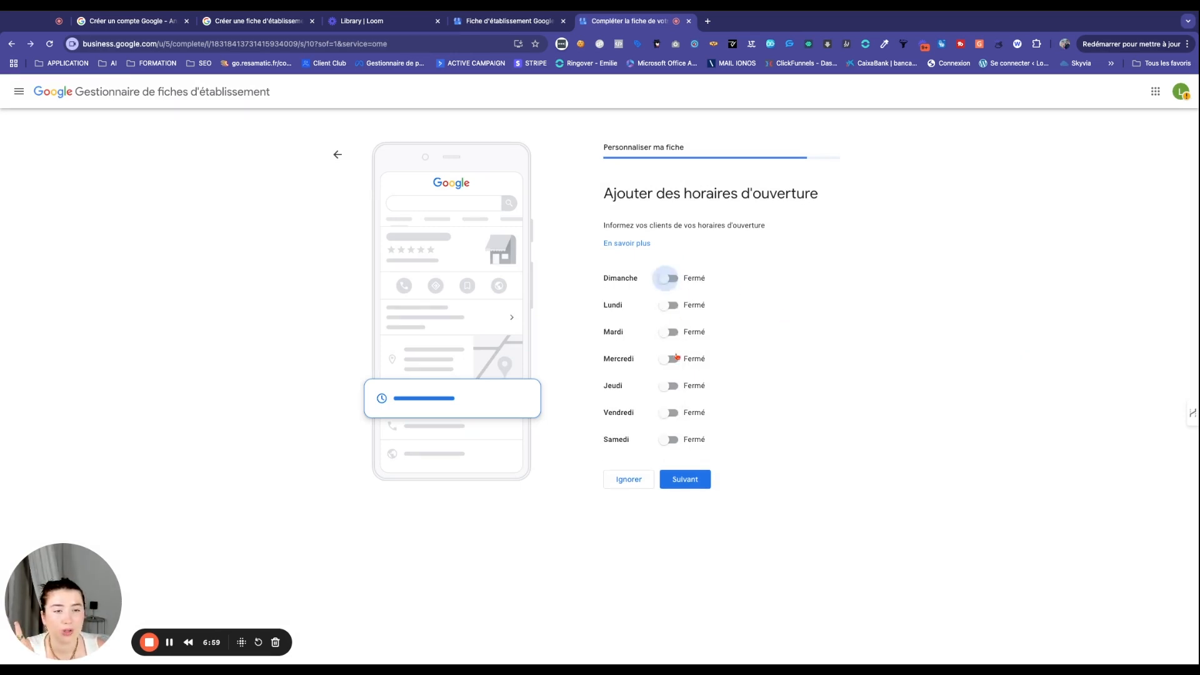
# - Skip adding opening hours and a description of the establishment
pyautogui.click(637, 482)
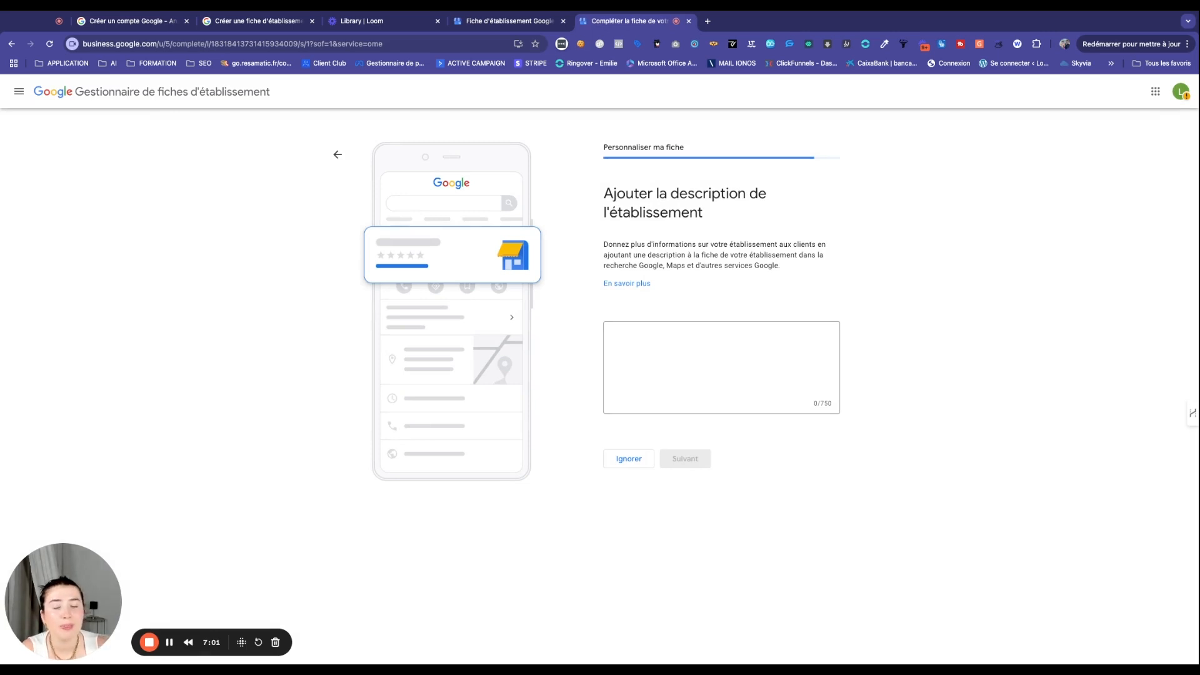
pyautogui.click(633, 344)
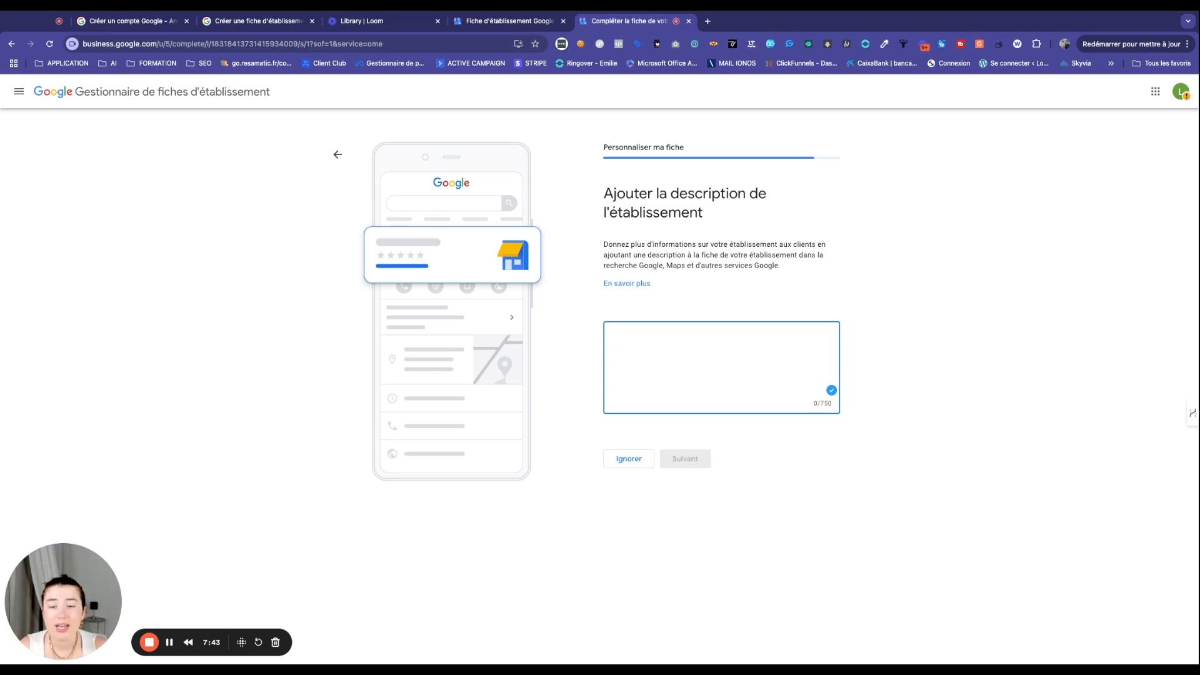
pyautogui.click(647, 462)
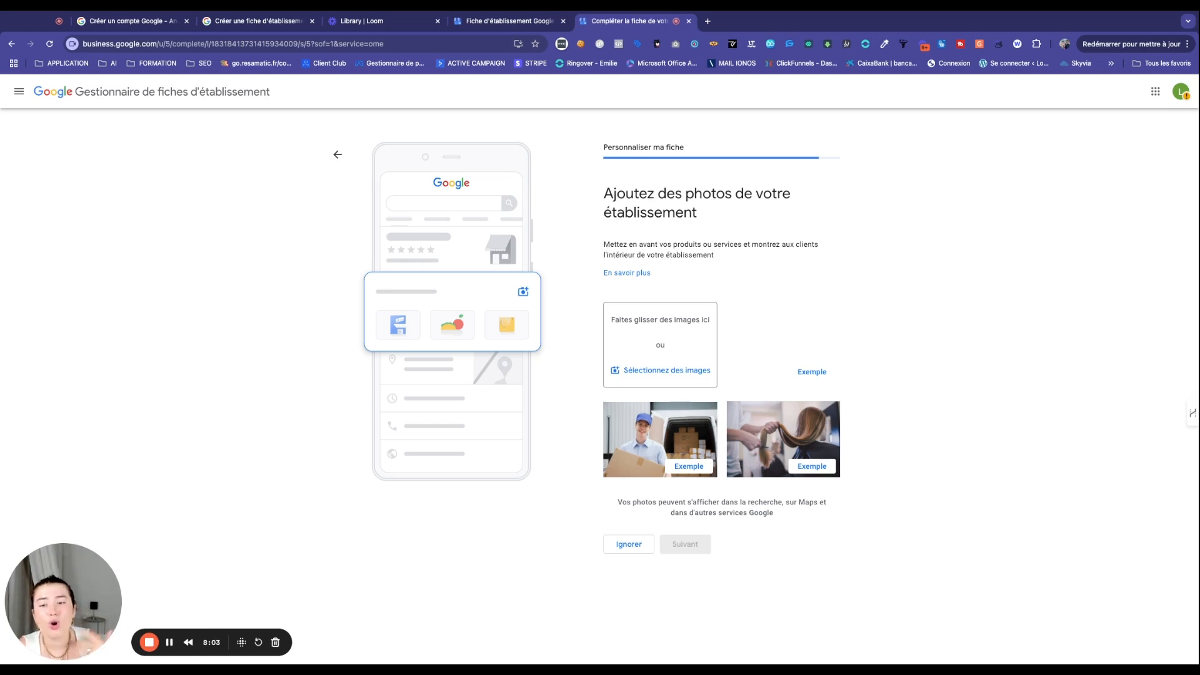
# - Skip adding photos of the establishment and decline promoting it through Google Ads
pyautogui.click(628, 544)
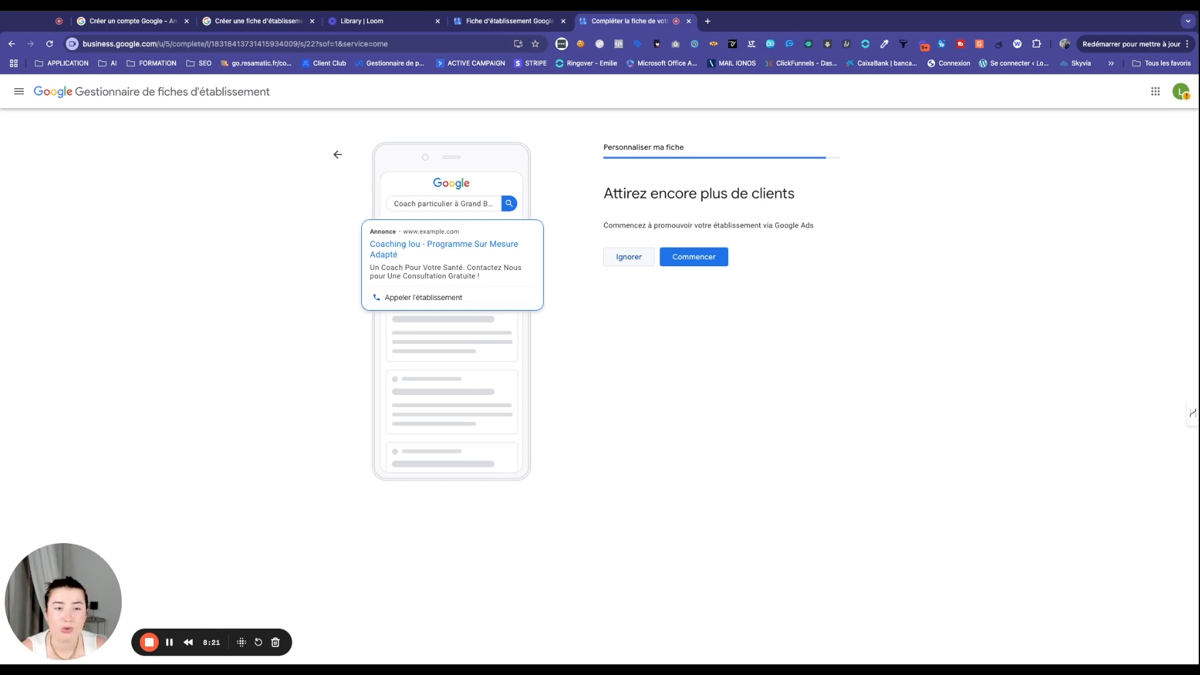
pyautogui.click(629, 257)
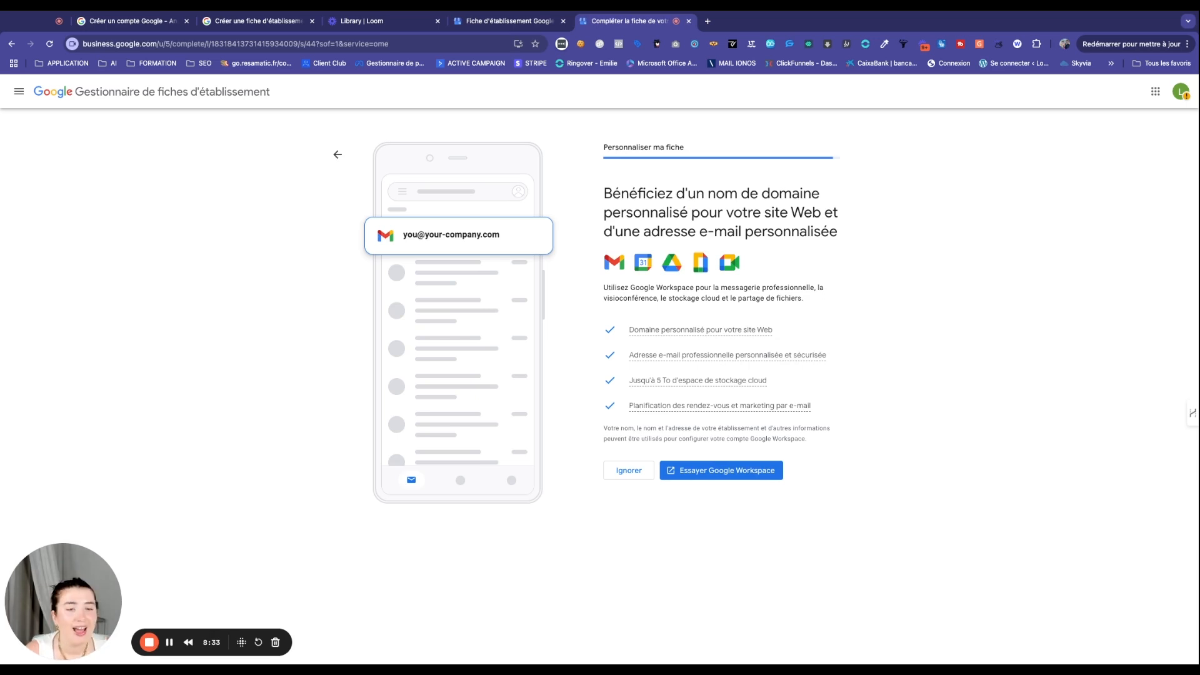
# - Skip the Google Workspace domain and e-mail offer, and finish the personalisation to open the profile's management view
pyautogui.click(638, 472)
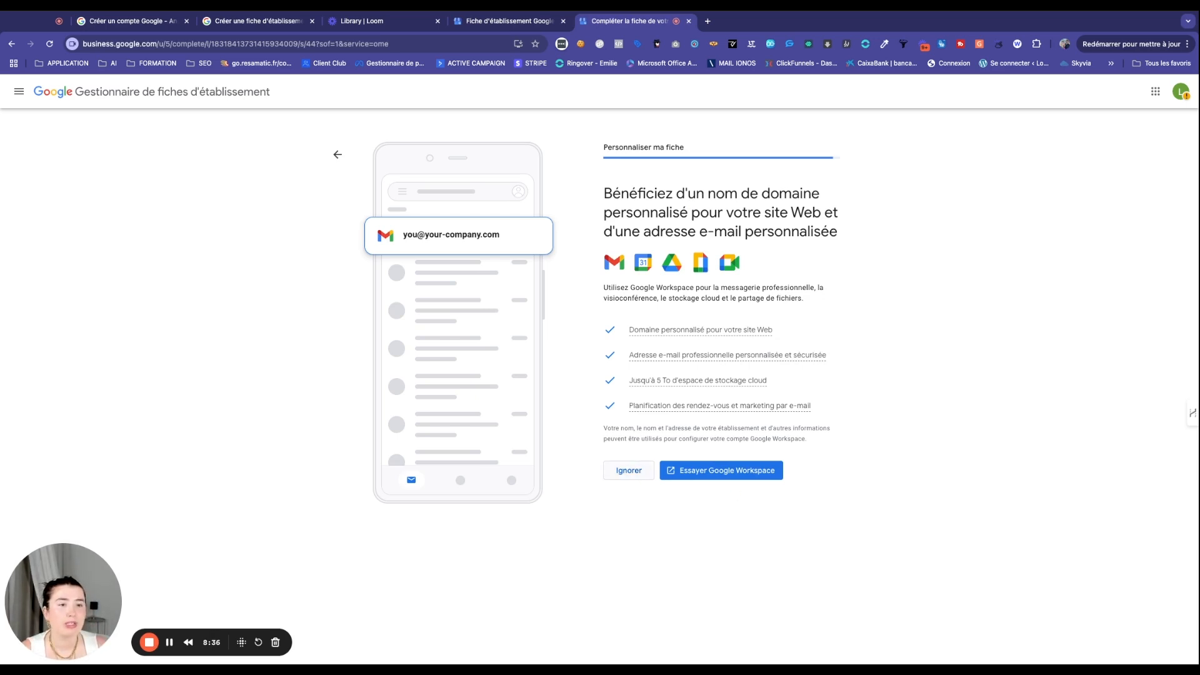
pyautogui.click(637, 472)
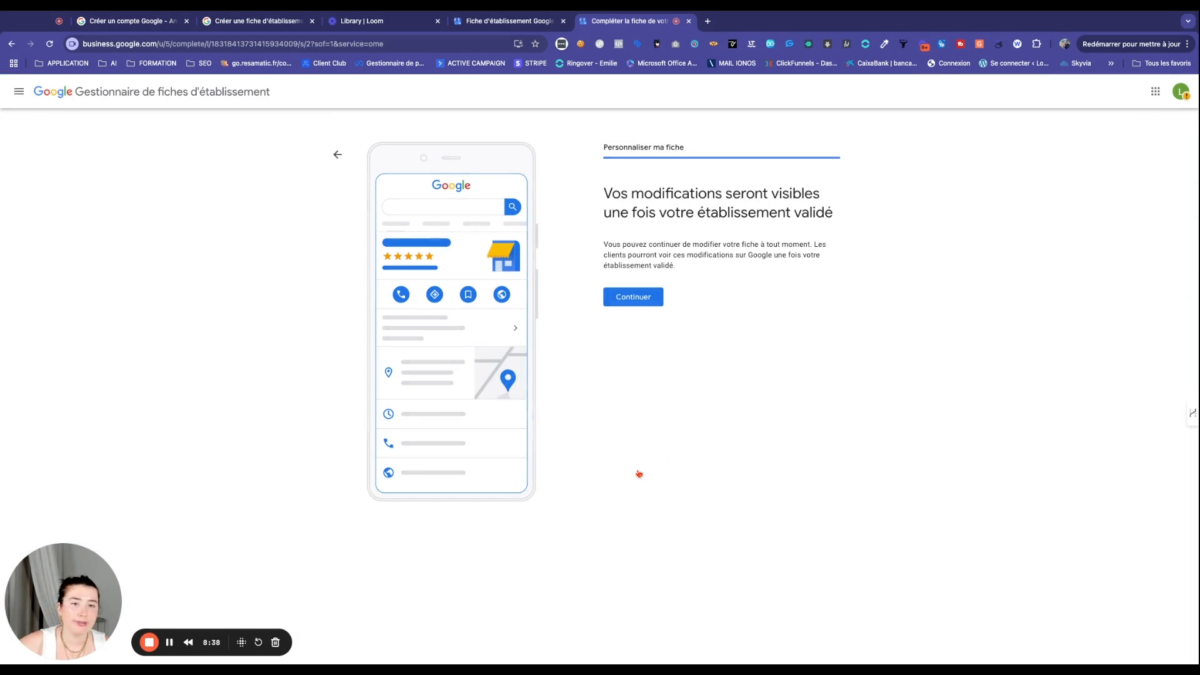
pyautogui.tripleClick(607, 193)
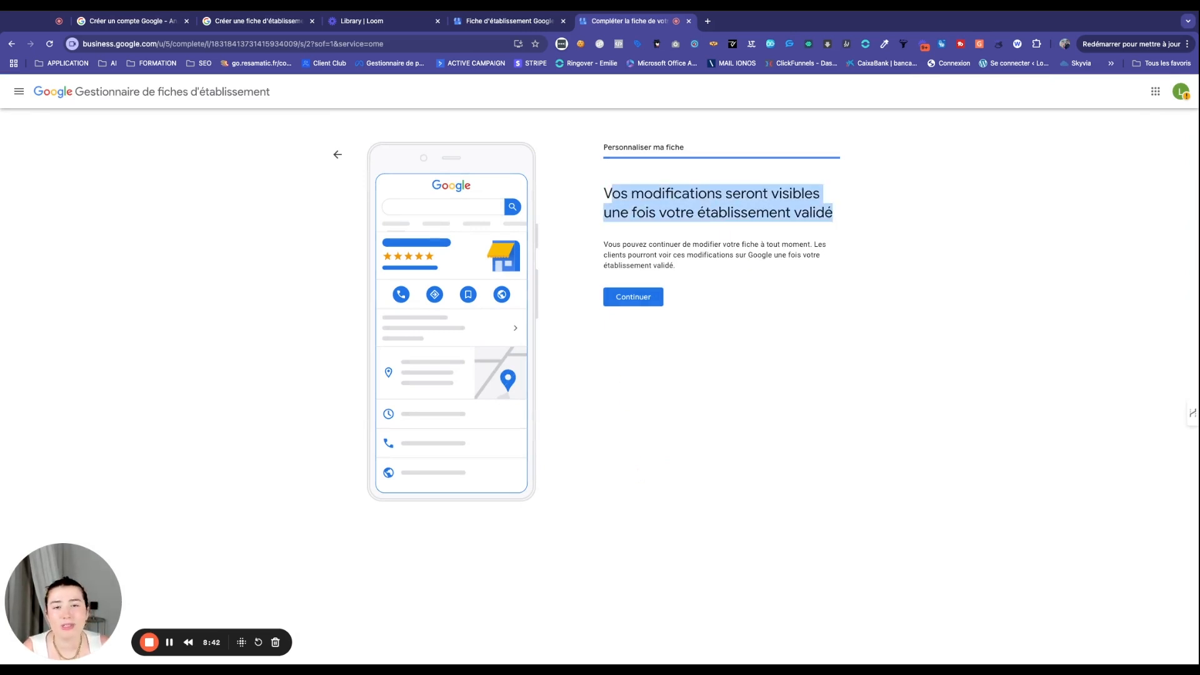
pyautogui.click(634, 297)
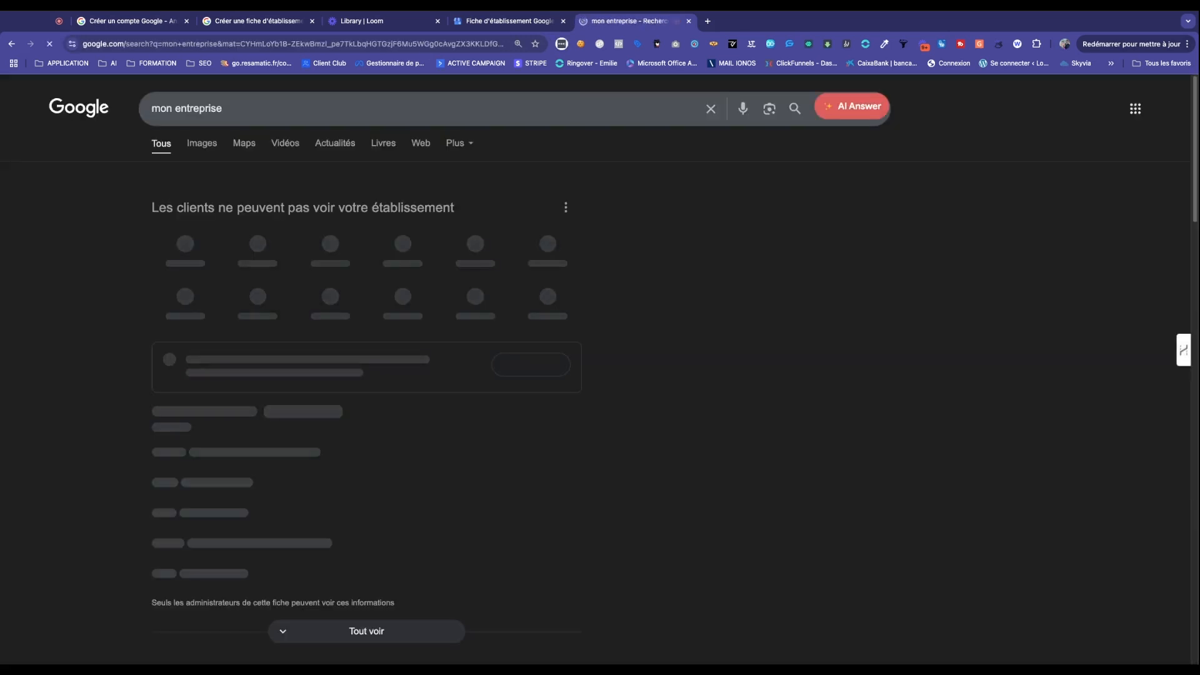